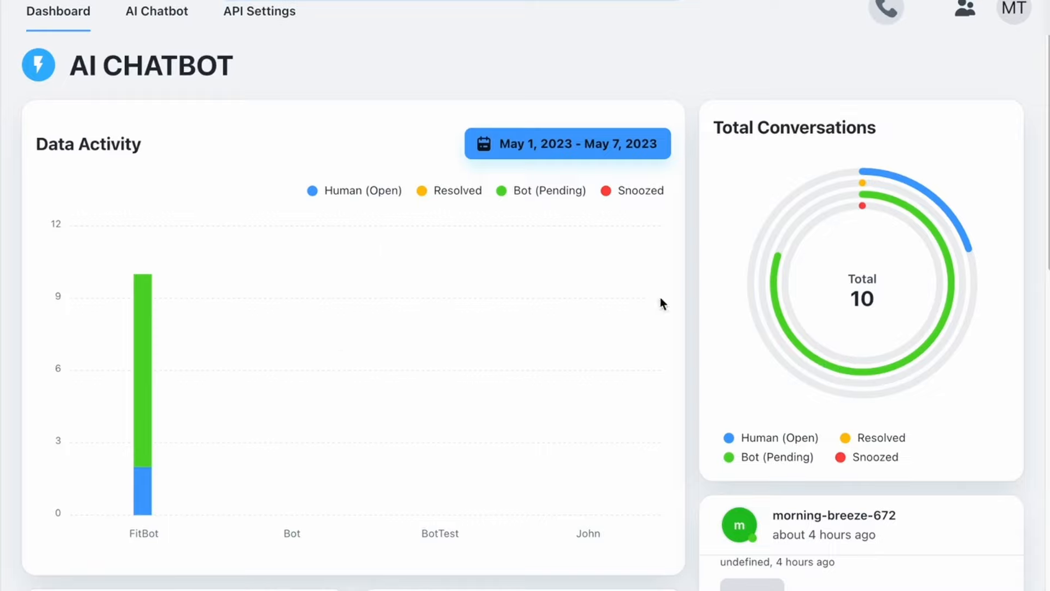
- Start a new AI chatbot and set its company name to "Company Name"
click(164, 13)
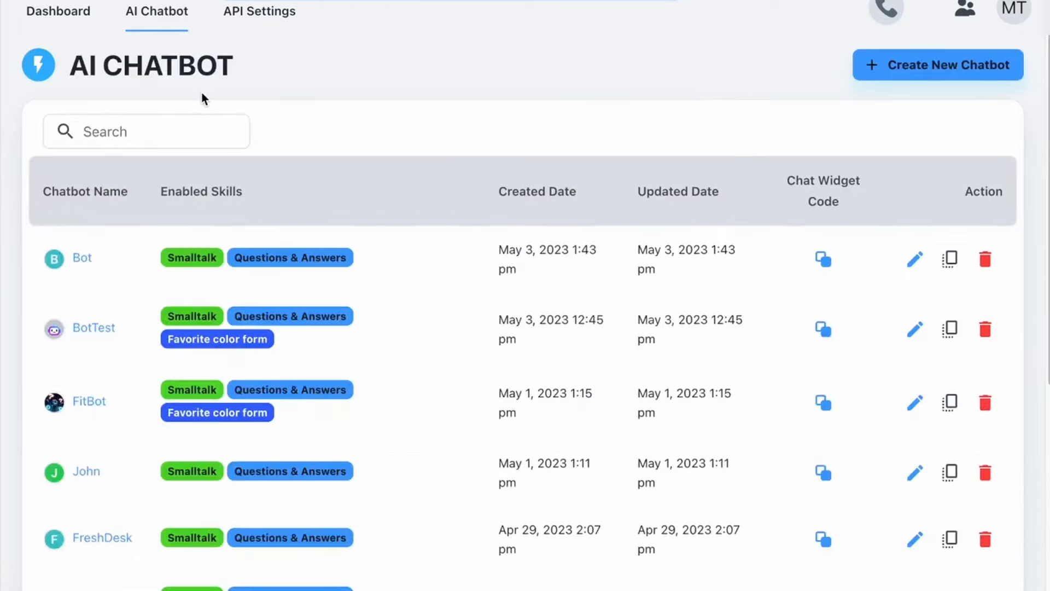
click(897, 64)
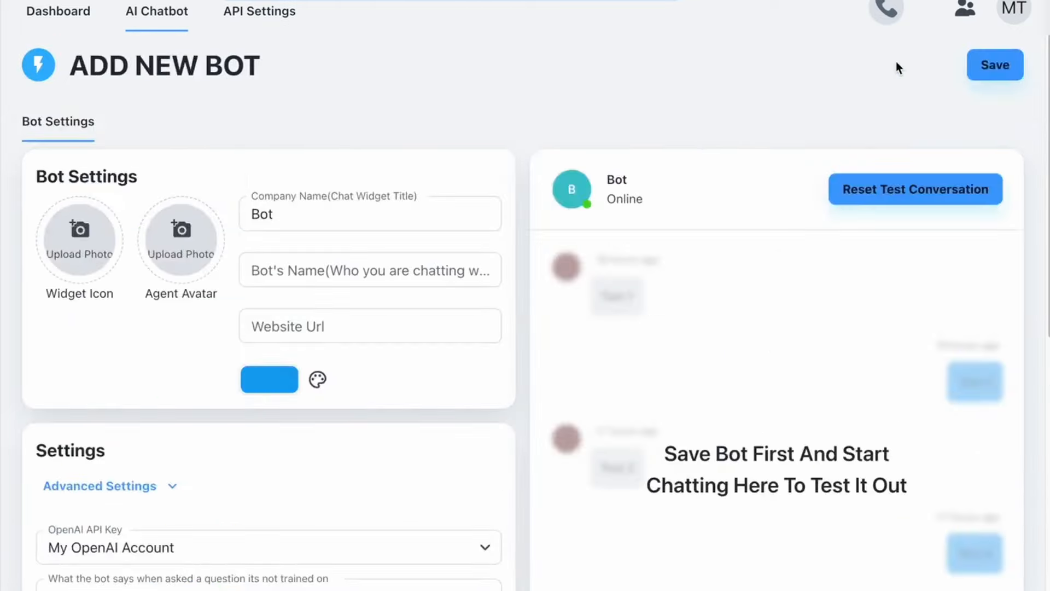
click(381, 225)
key(ctrl+a)
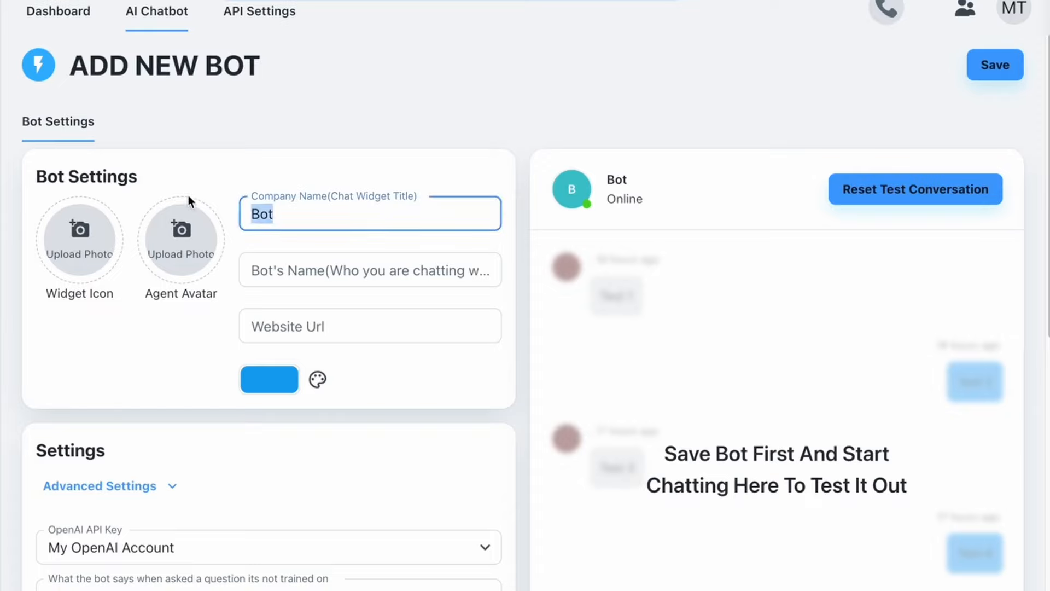
text(Company Name)
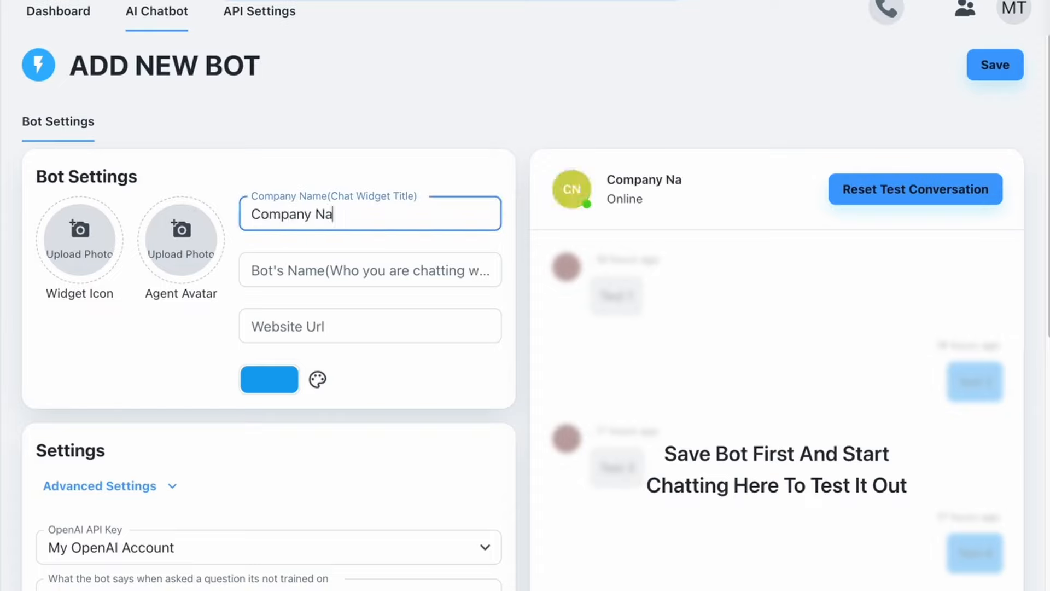
key(Tab)
text(Joe)
key(Tab)
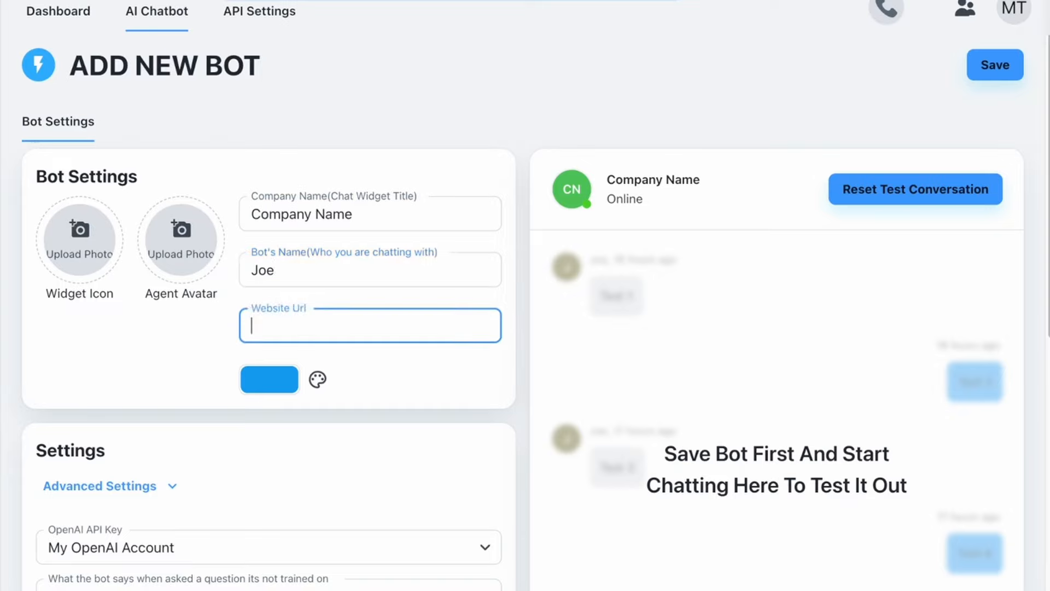
text(https://www.redxfit.com)
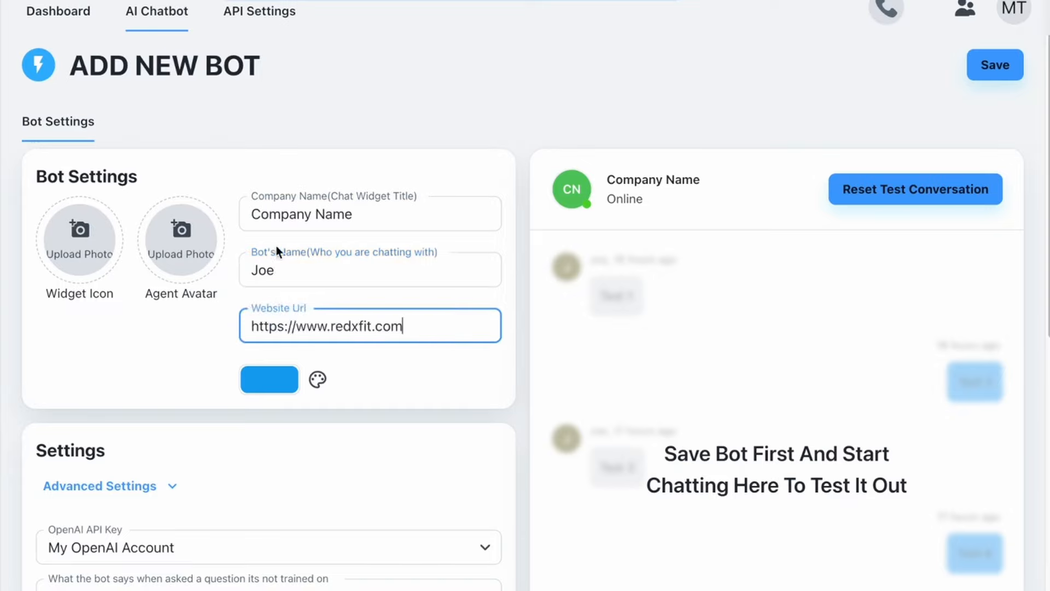
- Open the form for adding a new OpenAI API key from the chatbot's settings
scroll(275, 264, down, 1)
click(169, 511)
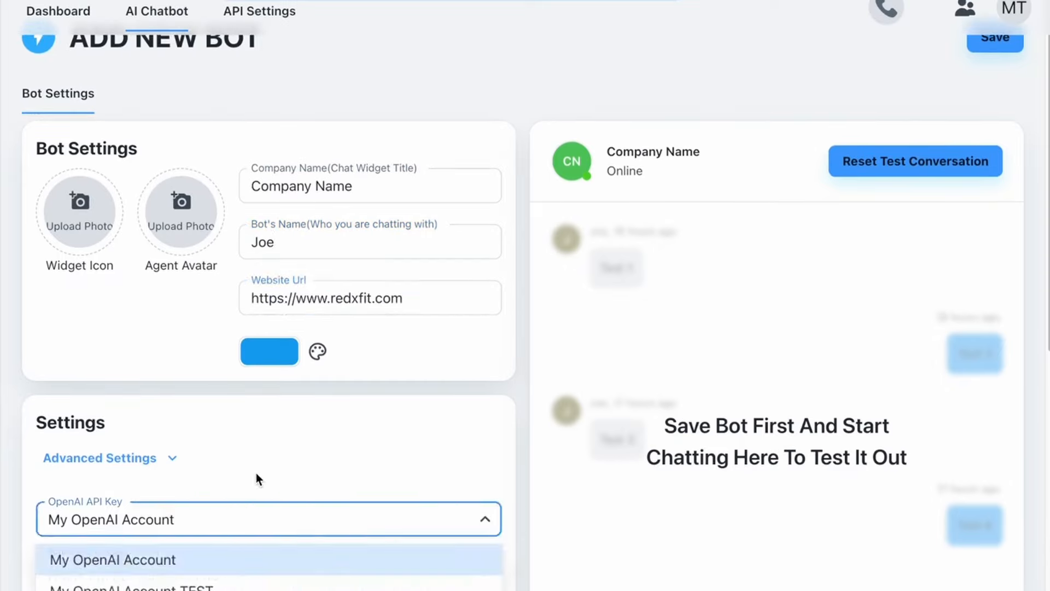
click(514, 400)
scroll(487, 437, down, 3)
click(396, 392)
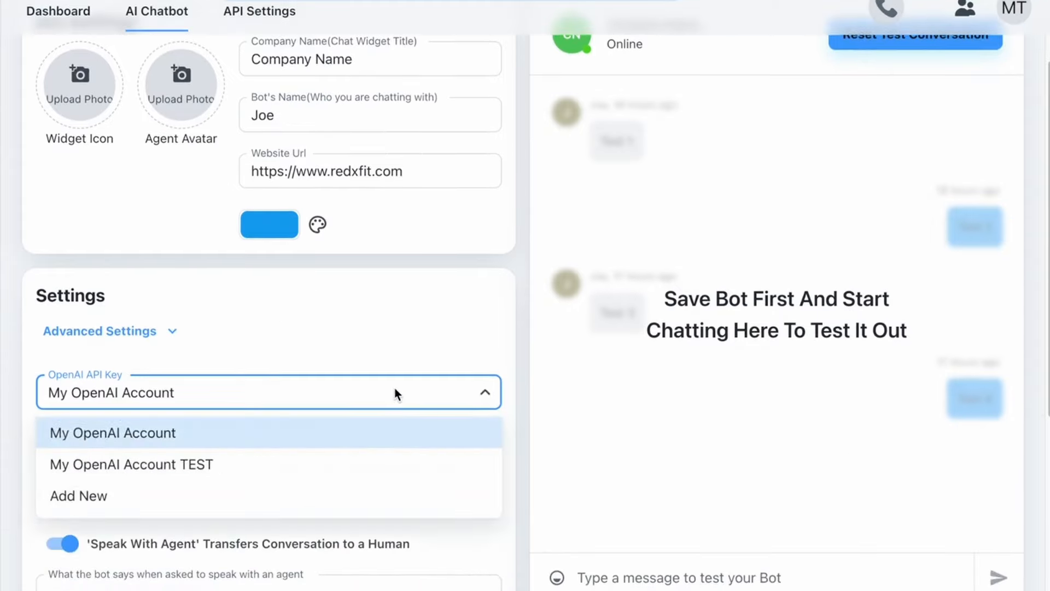
click(106, 501)
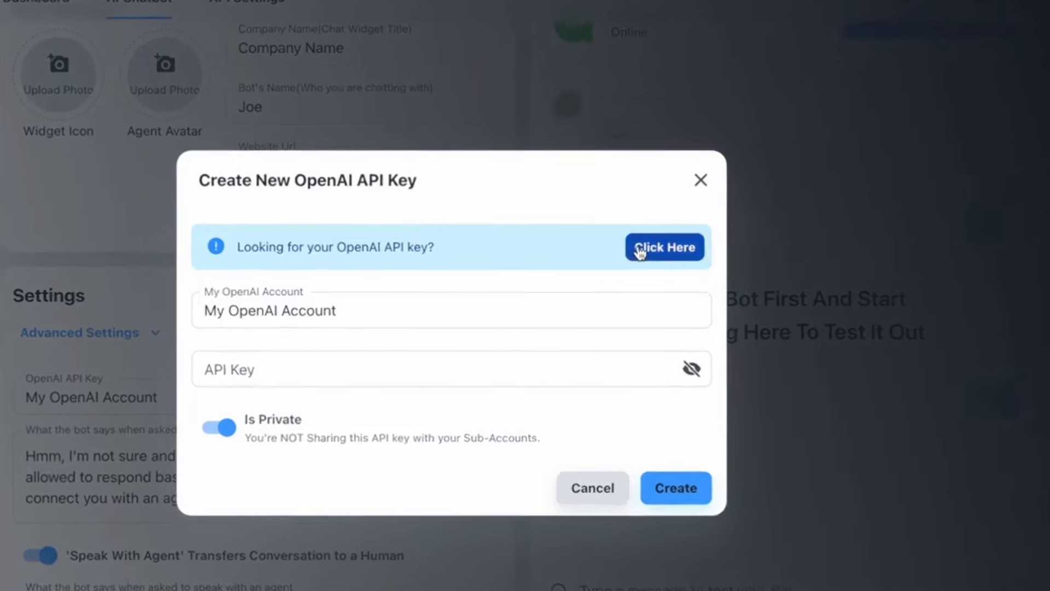
- Switch to OpenAI's API keys page, create a secret key named "Test Demo" and copy it
click(640, 249)
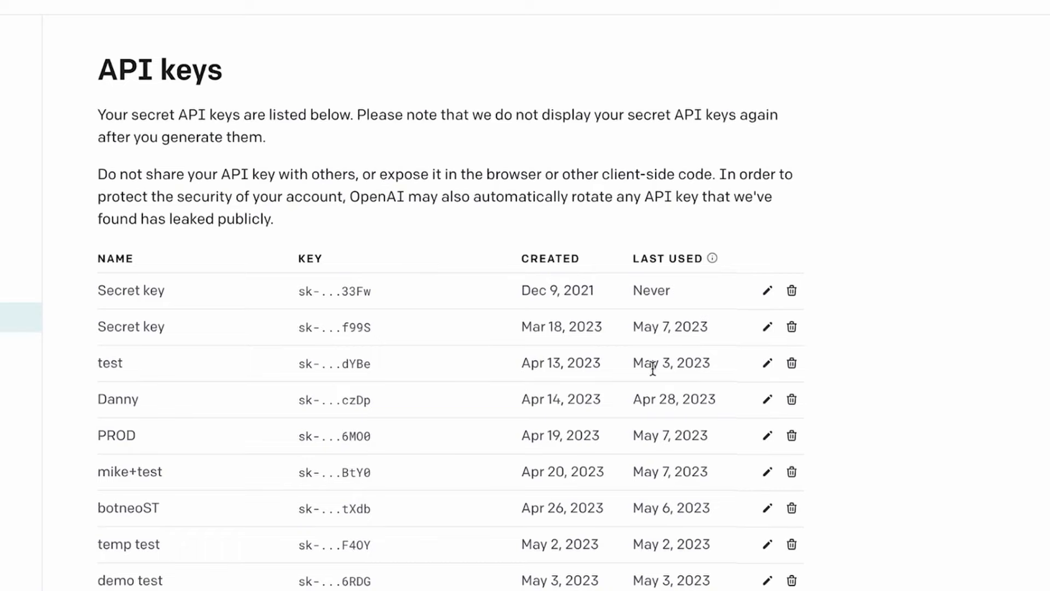
scroll(653, 368, down, 4)
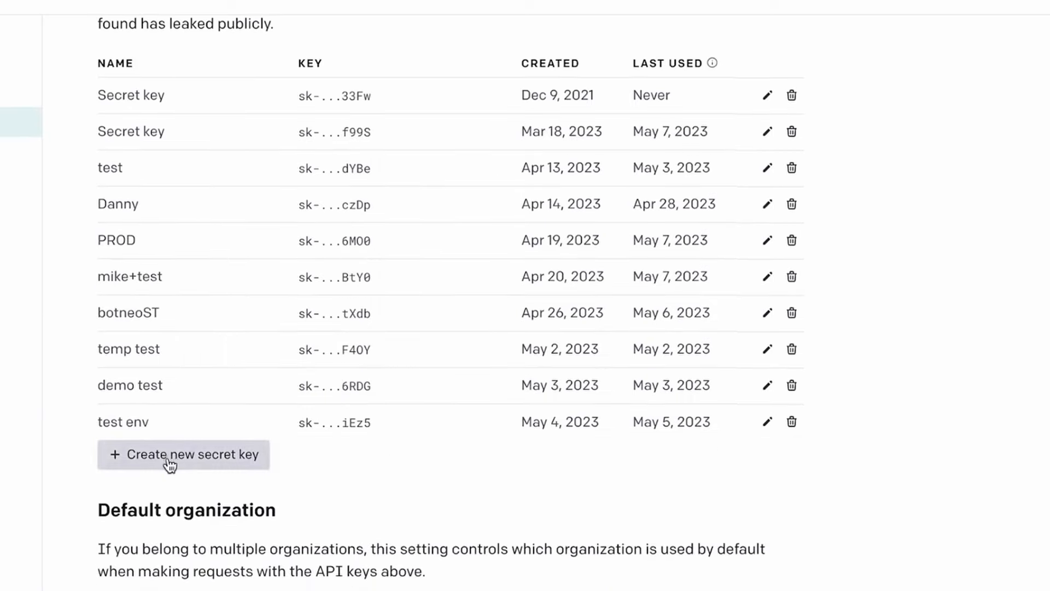
click(170, 465)
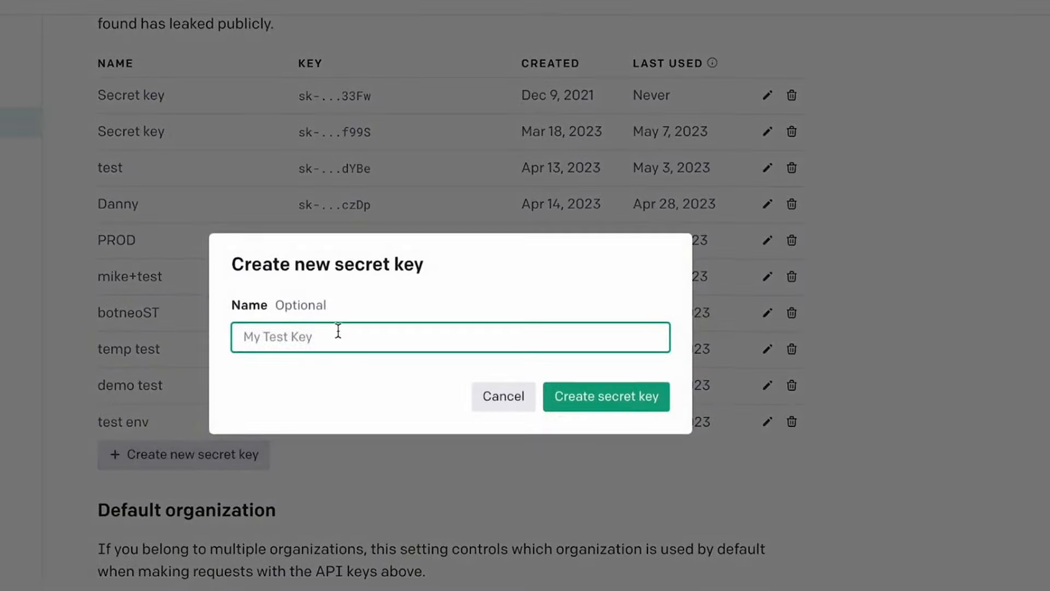
text(Tes)
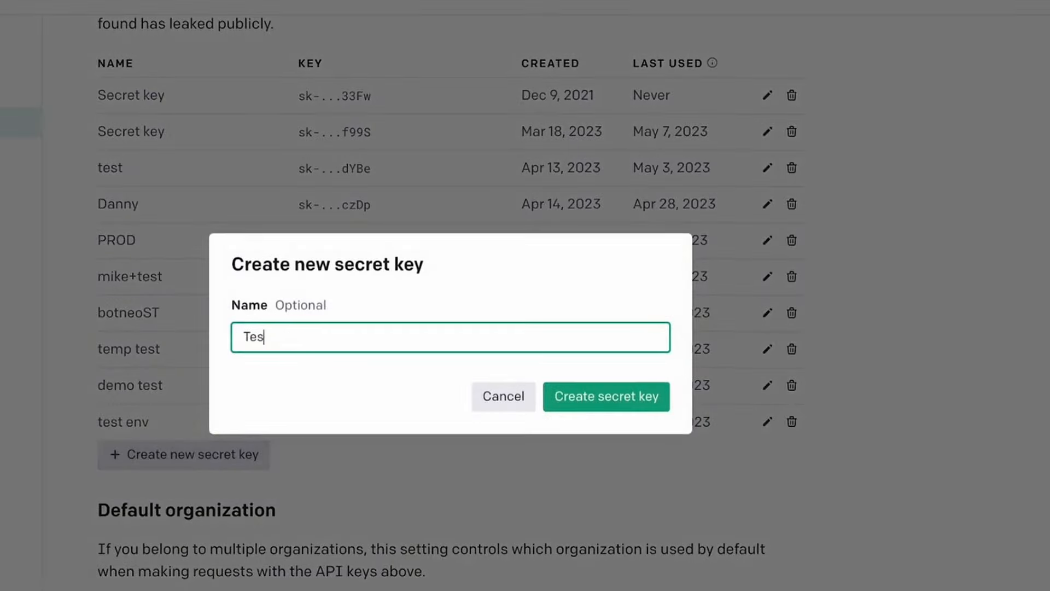
text(t Demo)
key(Return)
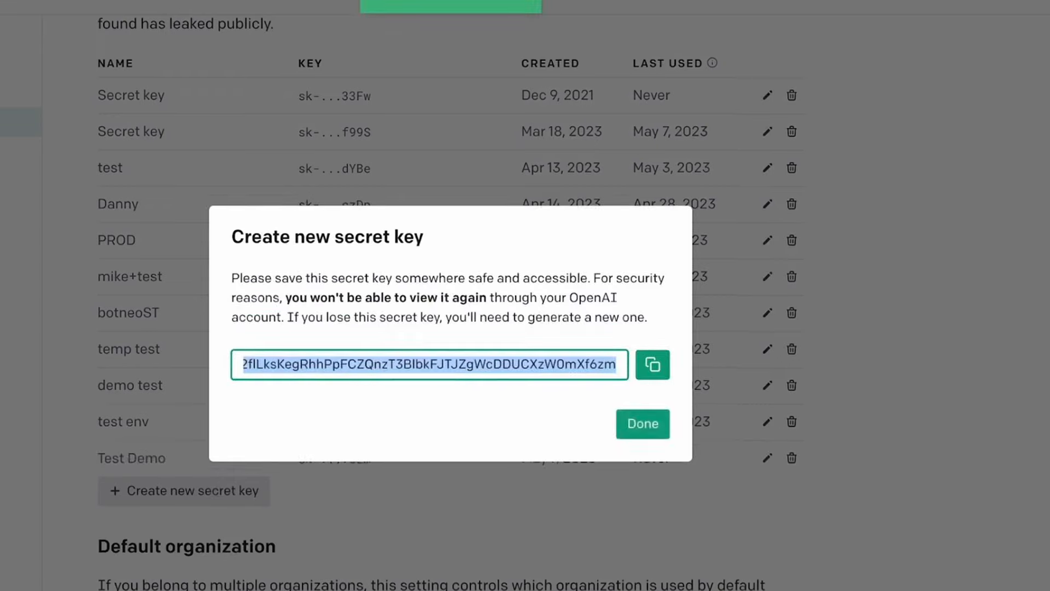
click(652, 364)
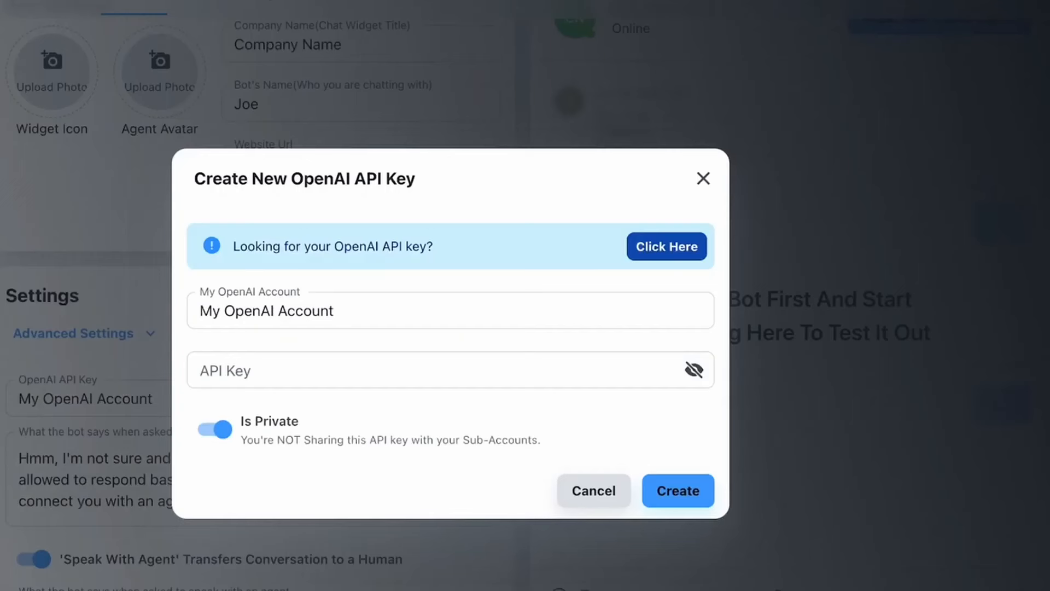
- Return to the chatbot form, paste the API key, name the account "My OpenAI Account Test" and create the entry
click(291, 373)
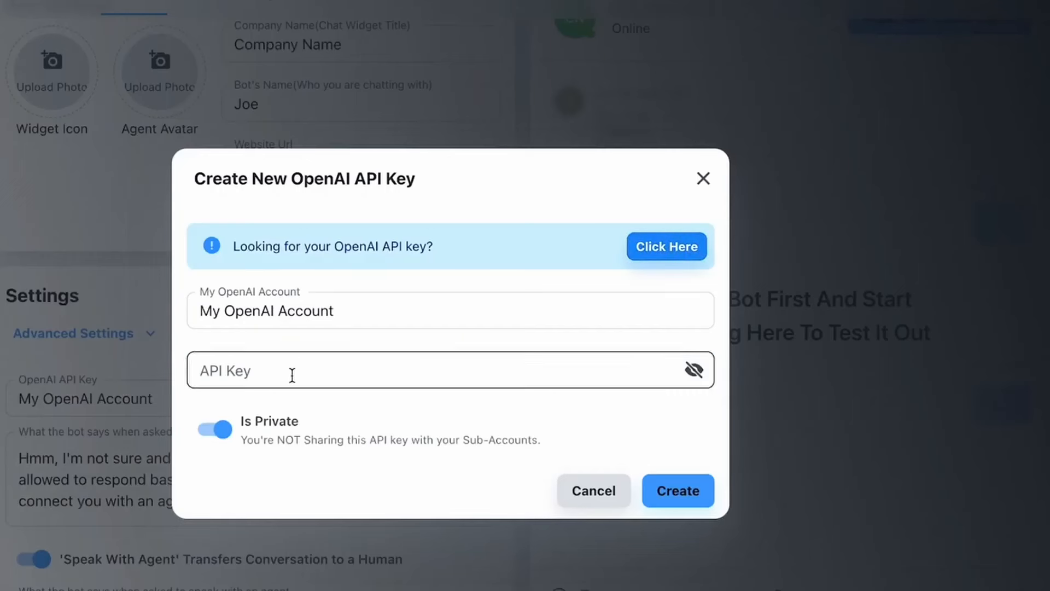
key(ctrl+v)
click(358, 312)
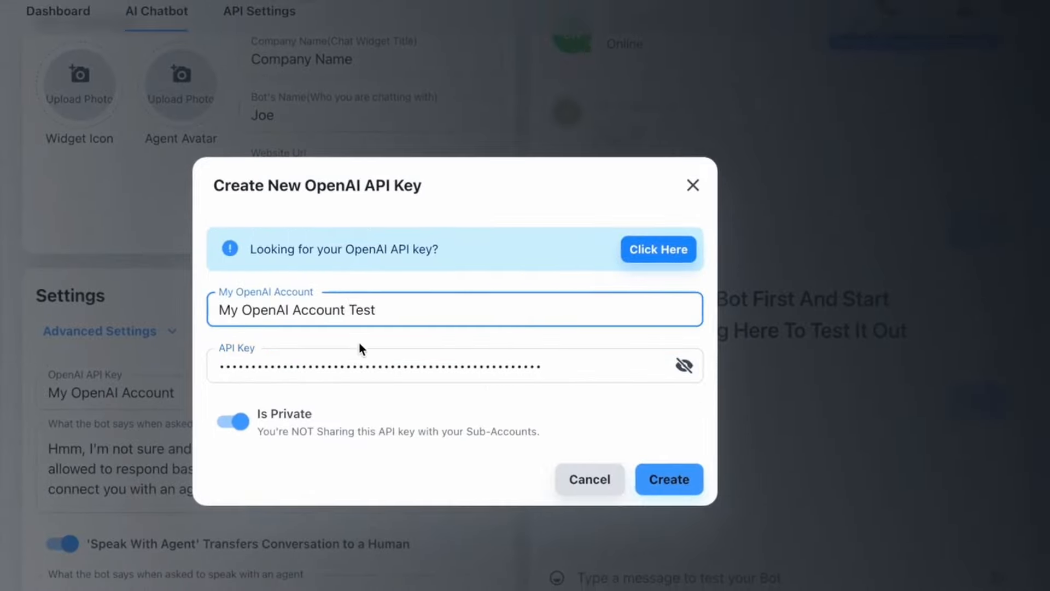
click(683, 484)
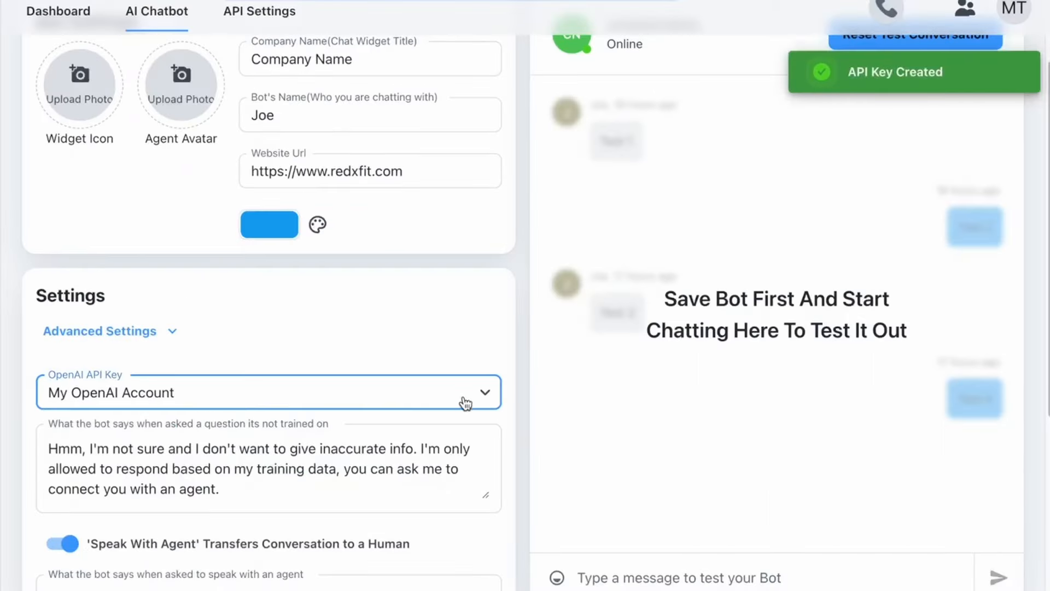
- Select "My OpenAI Account TEST" as the chatbot's OpenAI API key and save the new bot
click(446, 394)
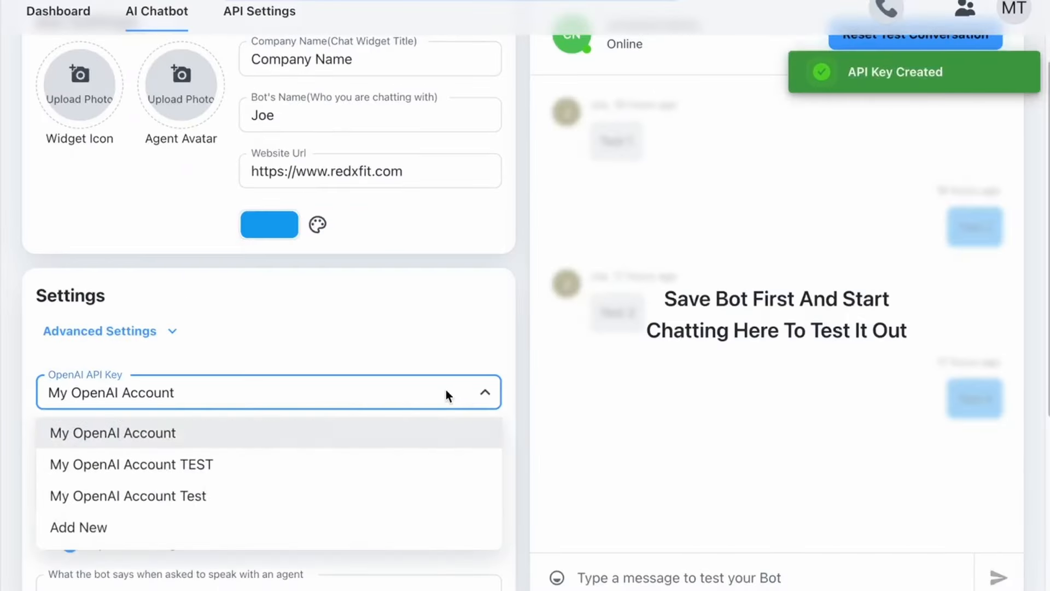
click(409, 469)
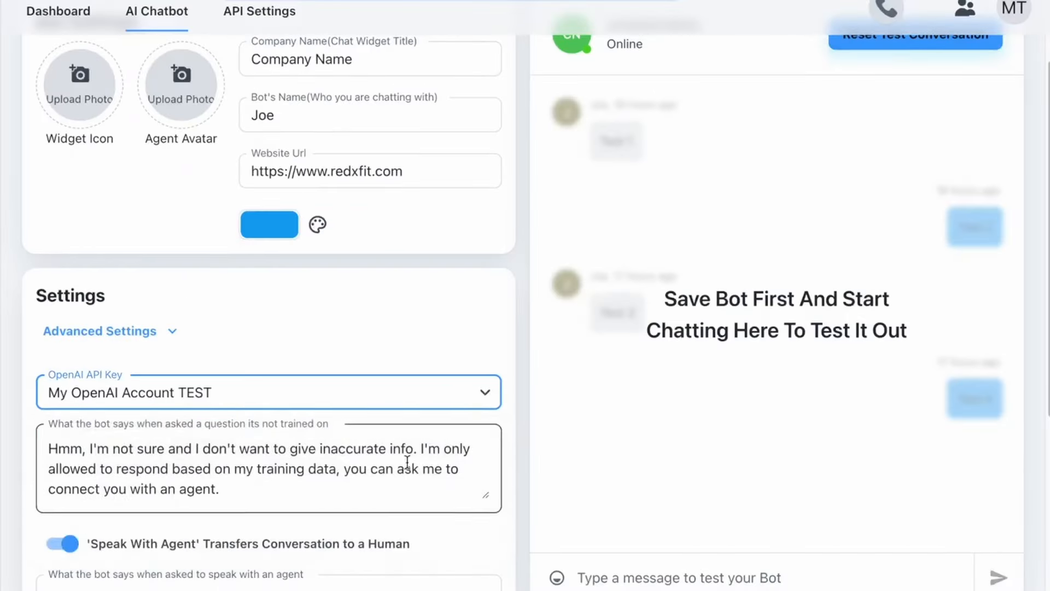
scroll(249, 405, up, 3)
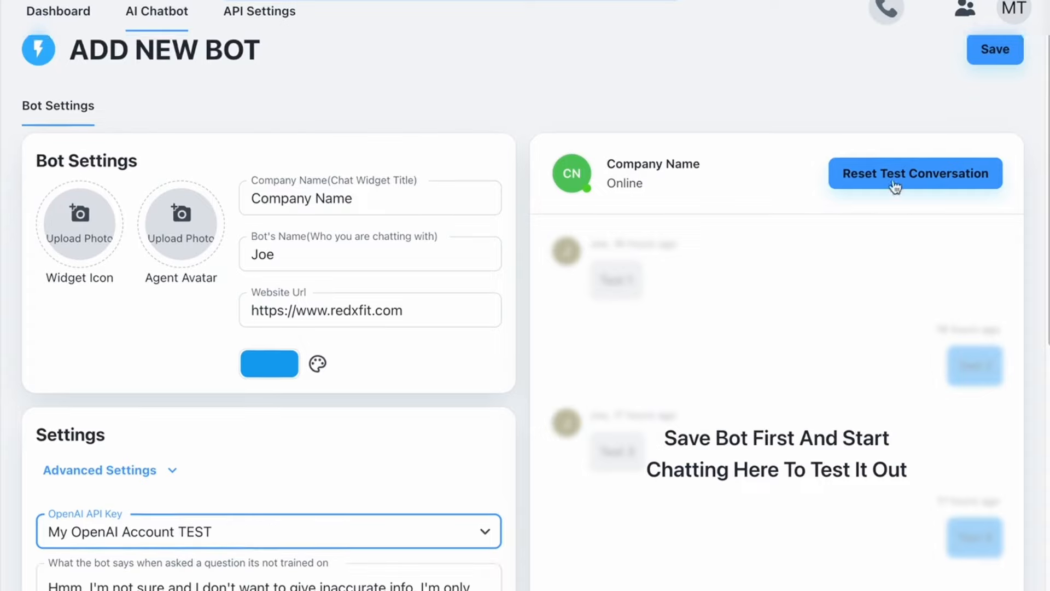
click(982, 49)
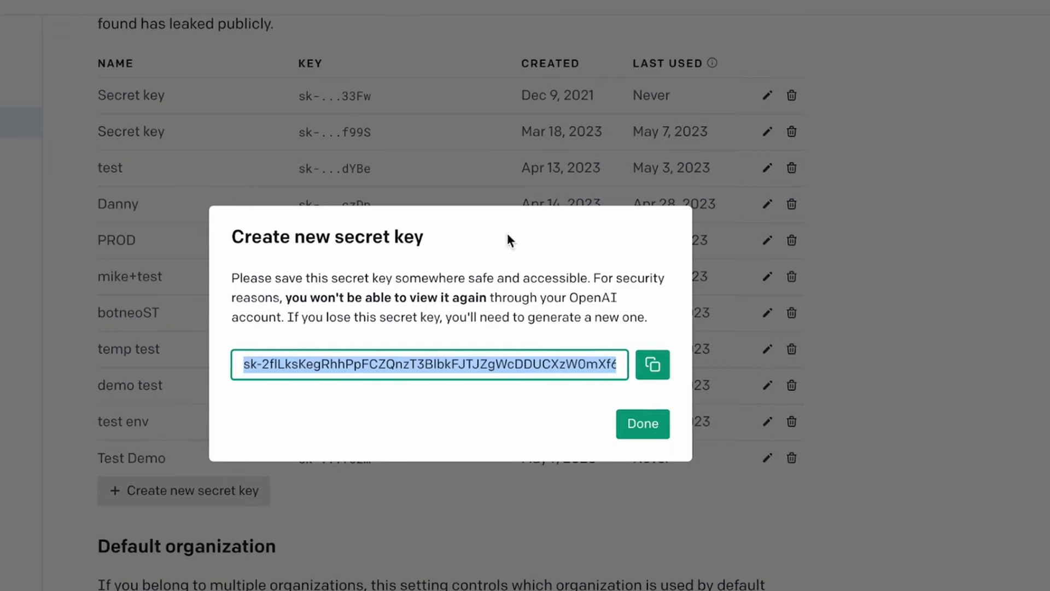
- Switch to OpenAI's API keys page and dismiss the dialog showing the new secret key
click(651, 427)
scroll(590, 408, up, 3)
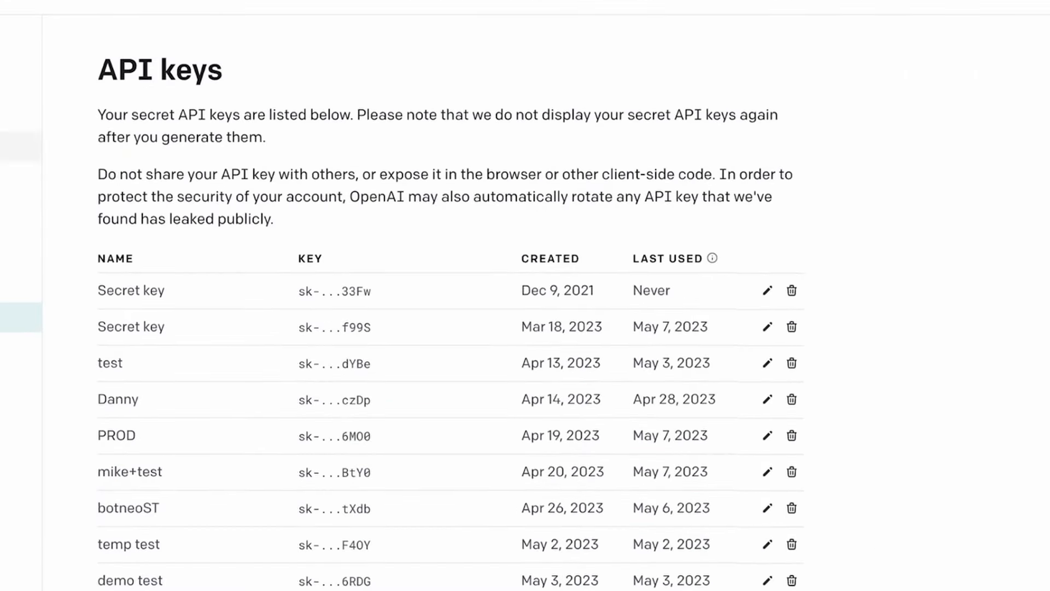
click(5, 236)
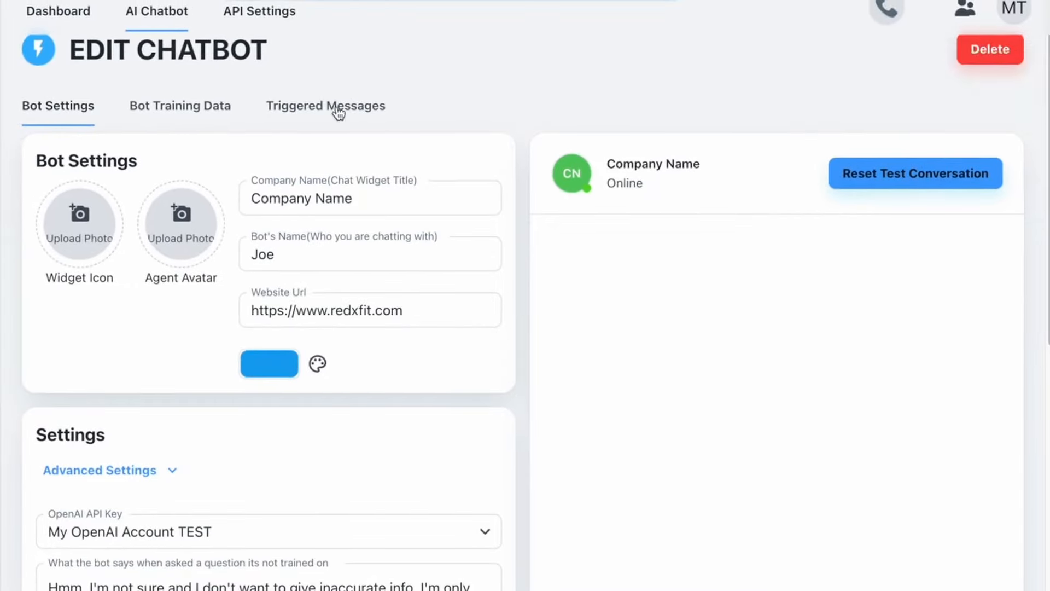
- Open the saved chatbot's training data and review its training status and list of sources
click(201, 113)
scroll(202, 116, down, 1)
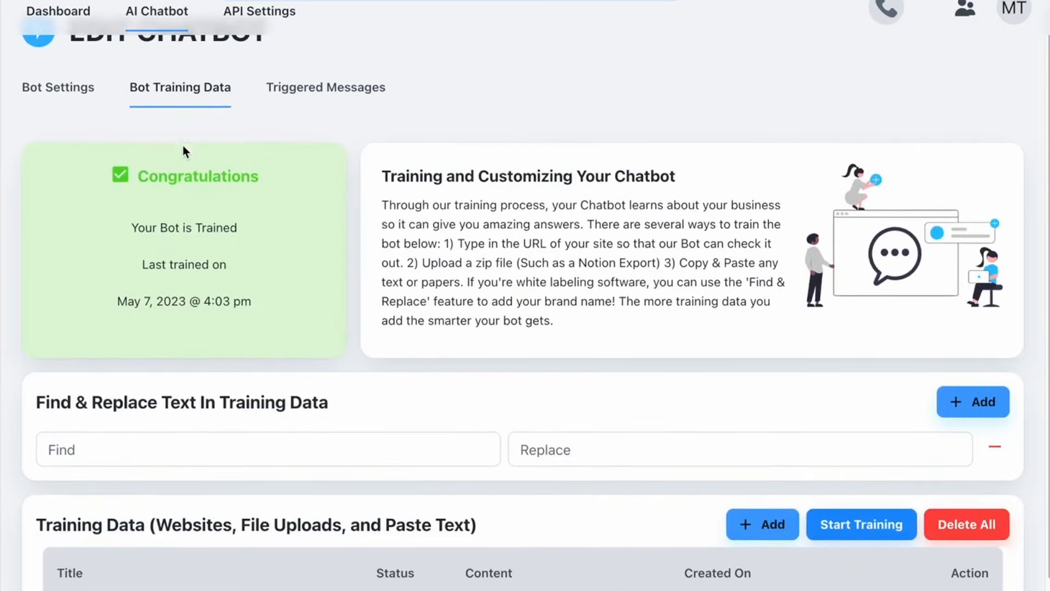
drag(143, 180, 270, 291)
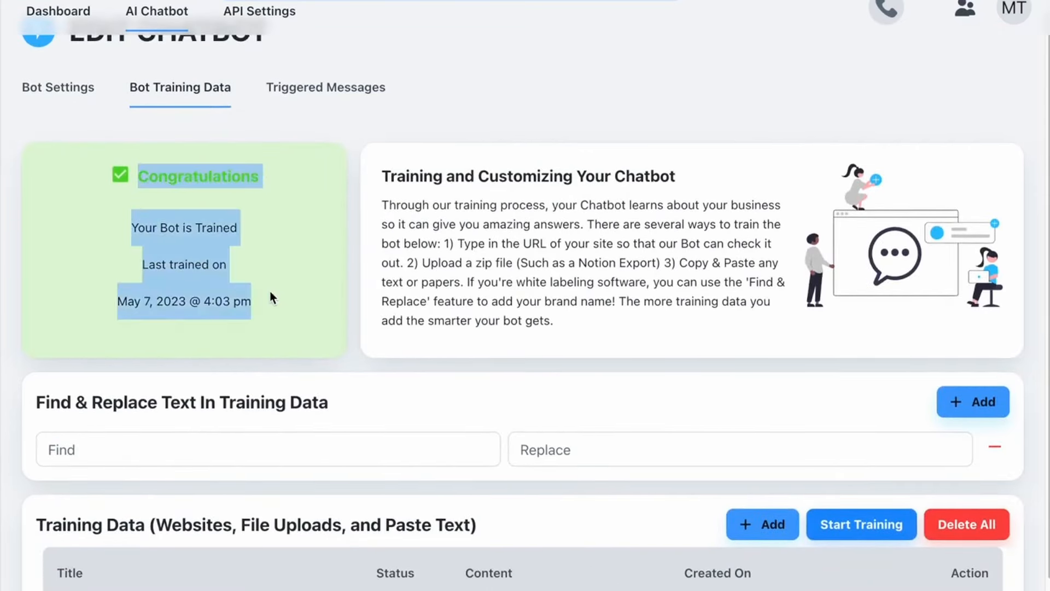
click(270, 291)
scroll(237, 327, down, 3)
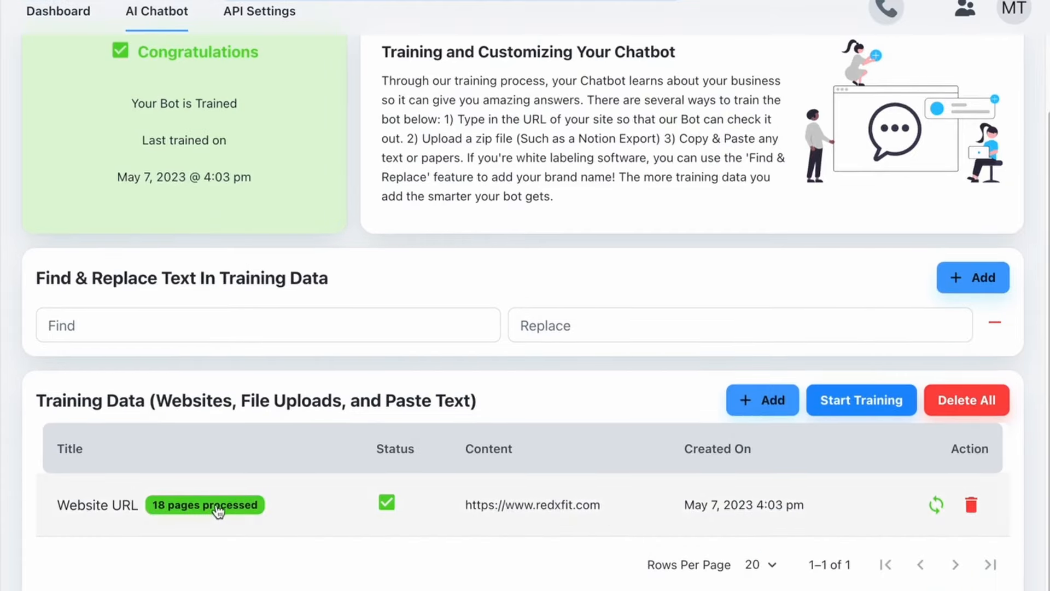
- Review the list of processed pages for the Website URL training source, and close the list
click(174, 509)
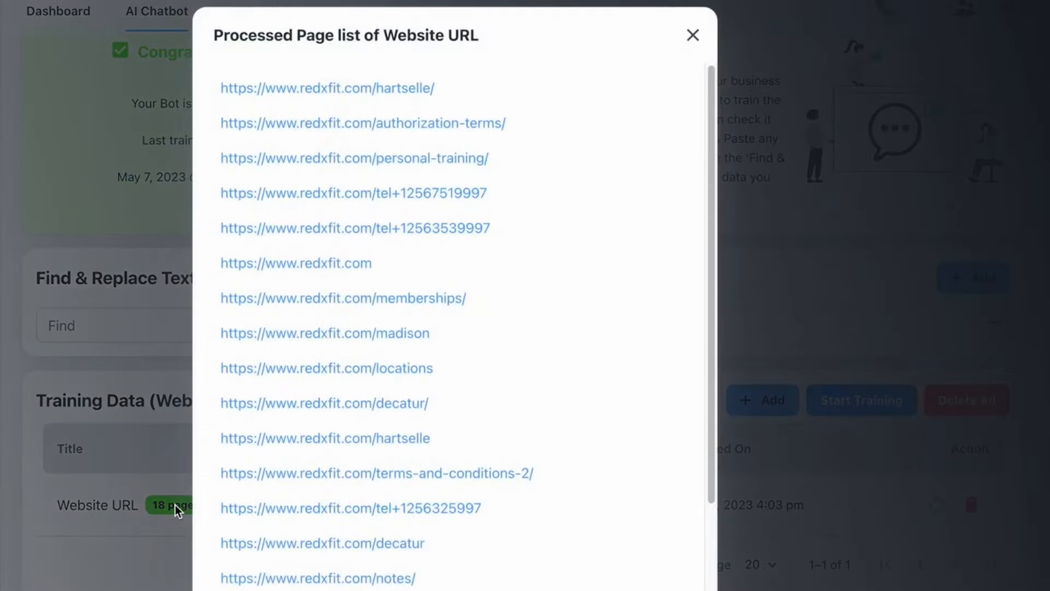
scroll(378, 447, down, 3)
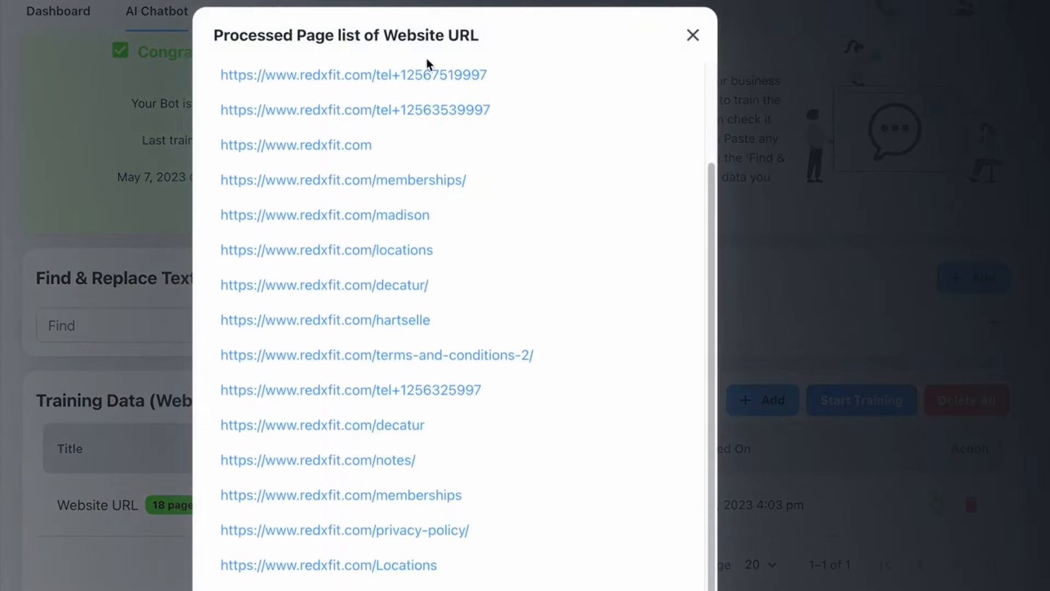
click(692, 36)
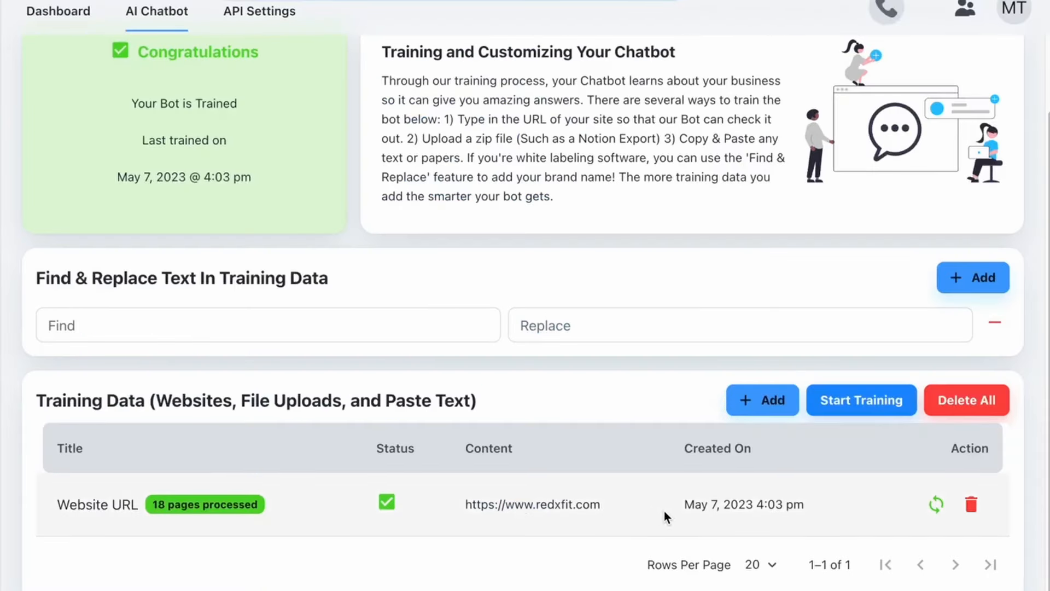
click(930, 511)
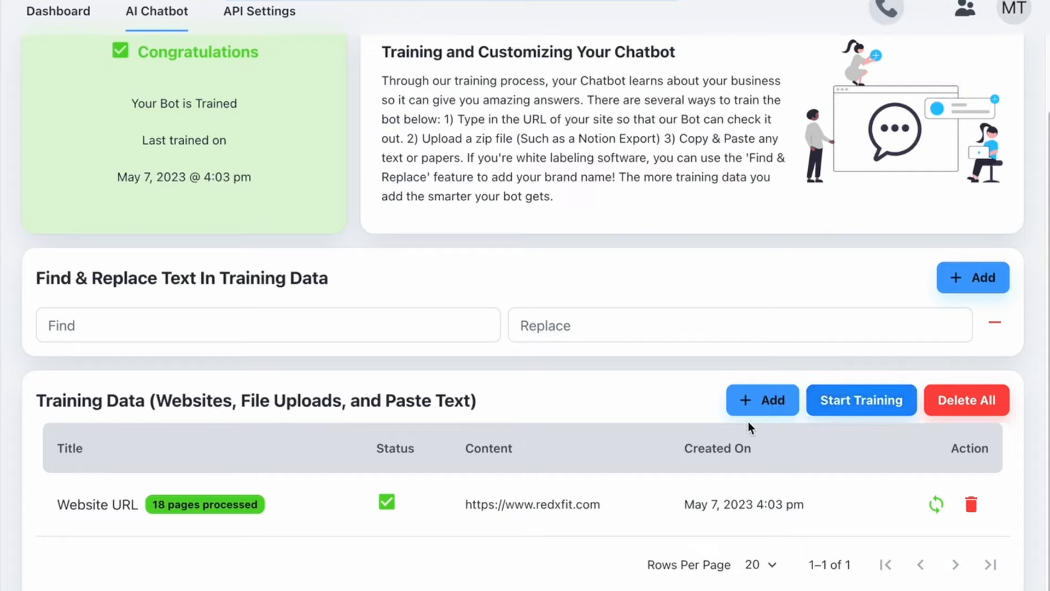
- Return to the bot settings and send the message "hi" in the test conversation
scroll(601, 411, up, 3)
click(39, 121)
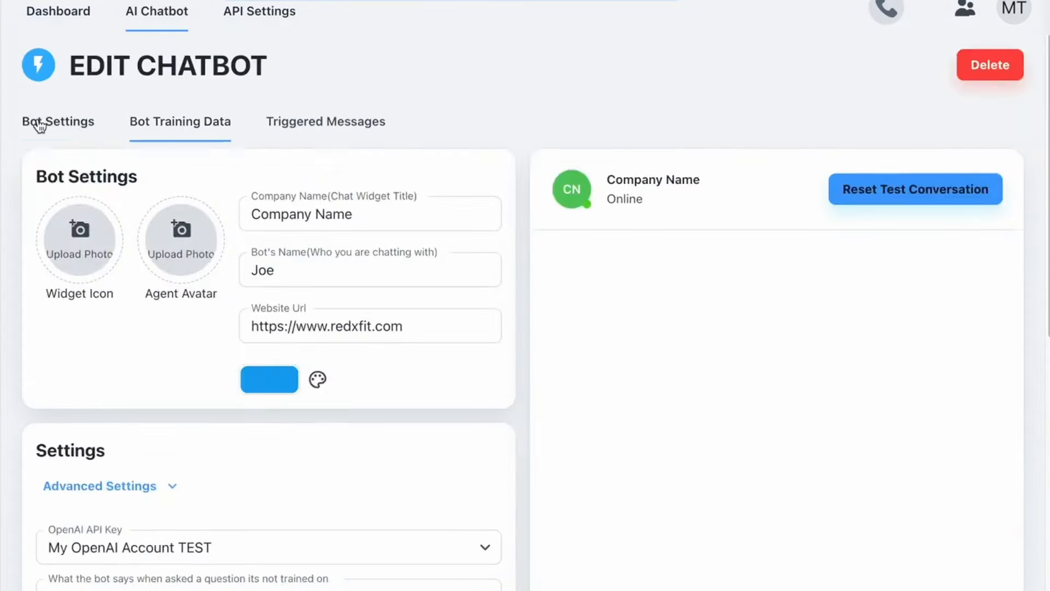
scroll(221, 257, down, 1)
scroll(221, 258, down, 3)
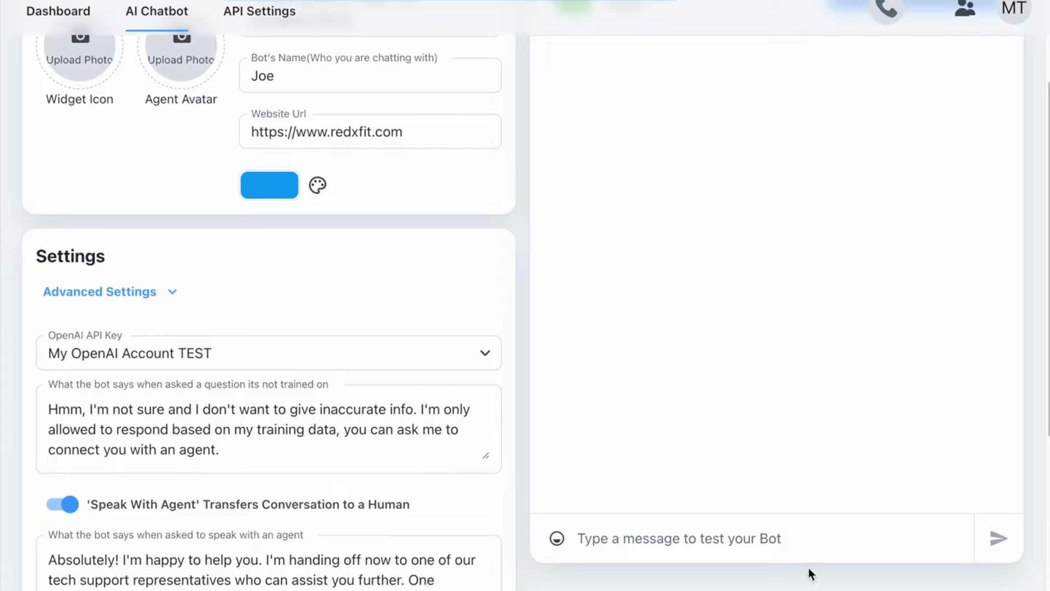
click(801, 546)
text(hi)
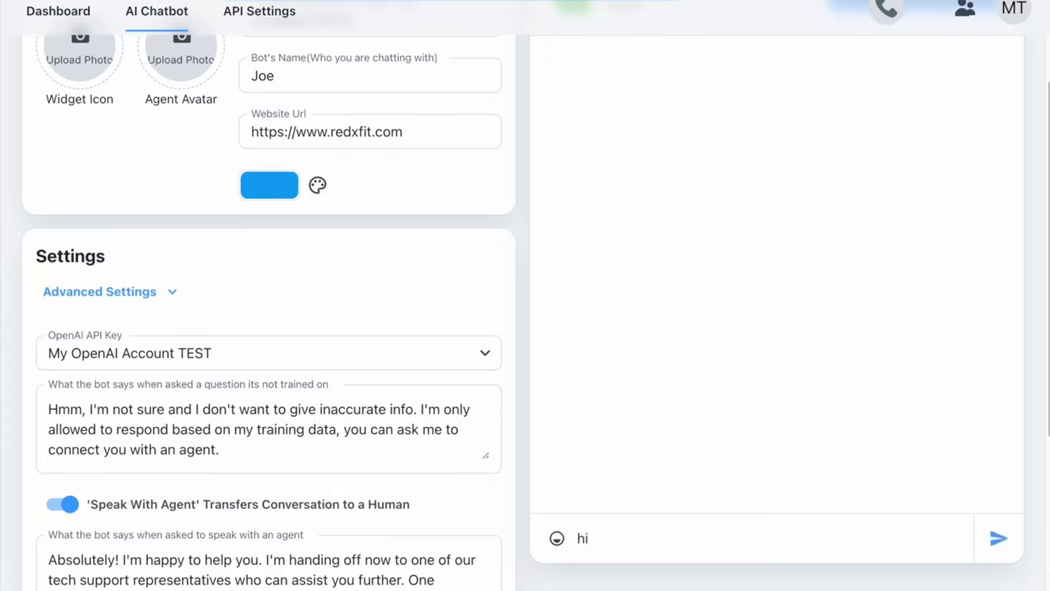
key(Return)
scroll(527, 392, up, 2)
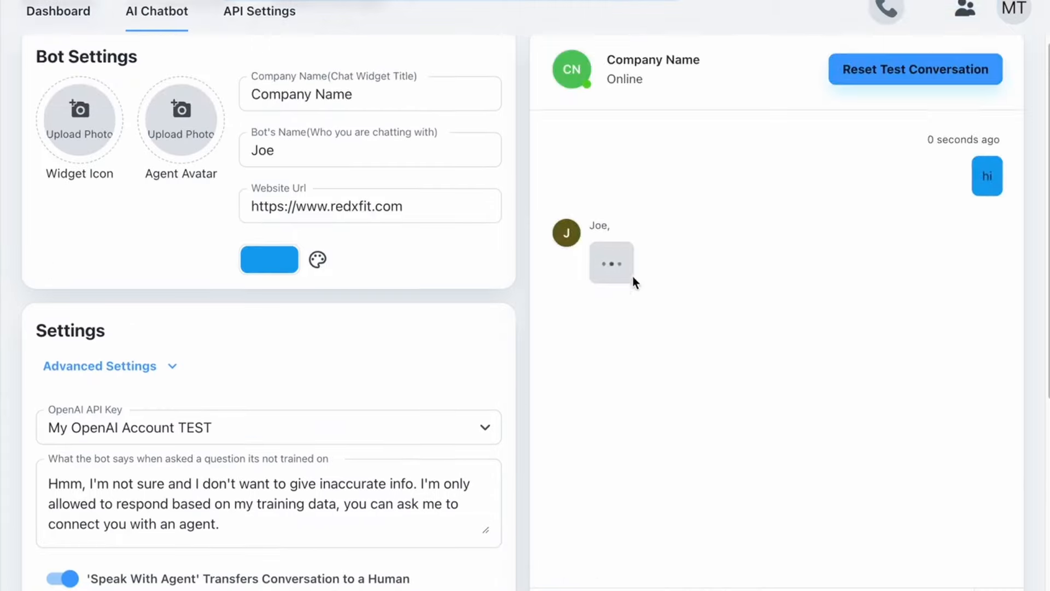
- Open the Questions & Answers skill's settings, review its personality traits, and close them without changes
scroll(479, 400, down, 5)
scroll(479, 401, down, 4)
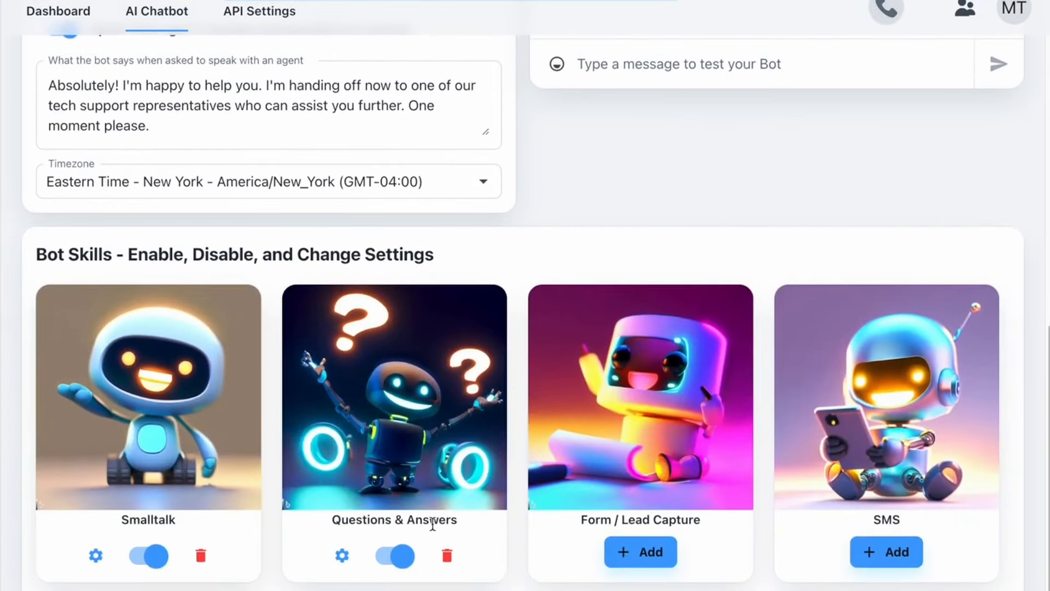
click(341, 553)
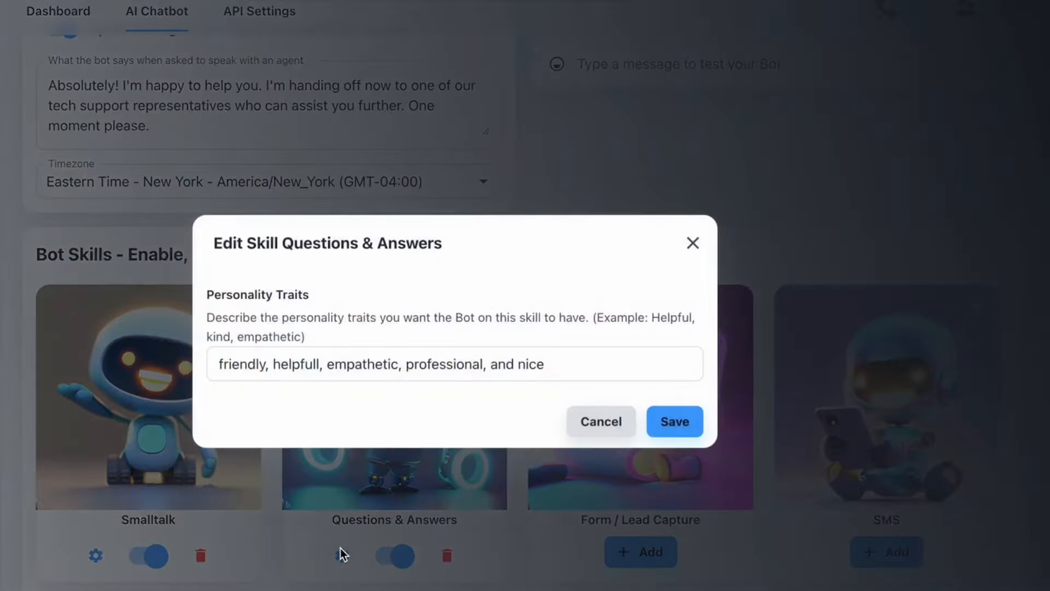
drag(229, 371, 554, 377)
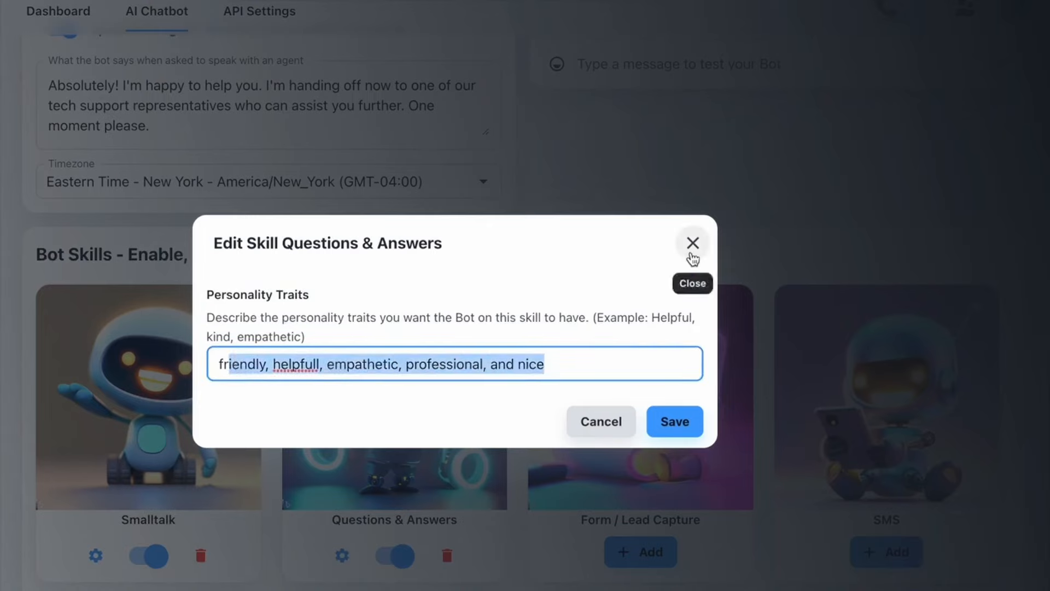
click(693, 244)
- Open the Smalltalk skill's settings, review its personality traits and followup question, and close them without changes
click(95, 555)
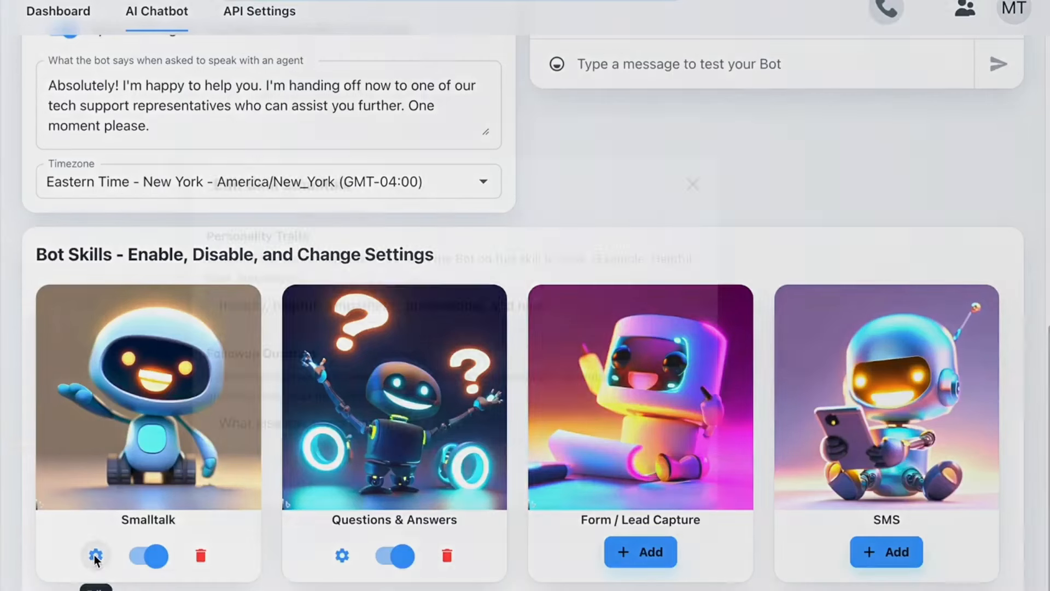
drag(425, 419, 199, 429)
click(299, 408)
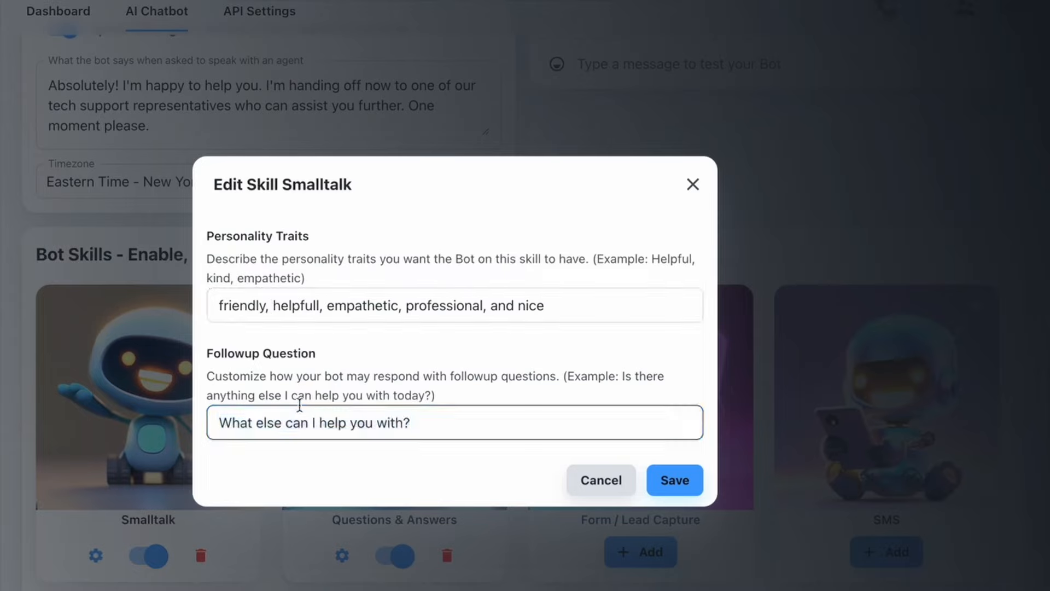
click(498, 356)
click(693, 184)
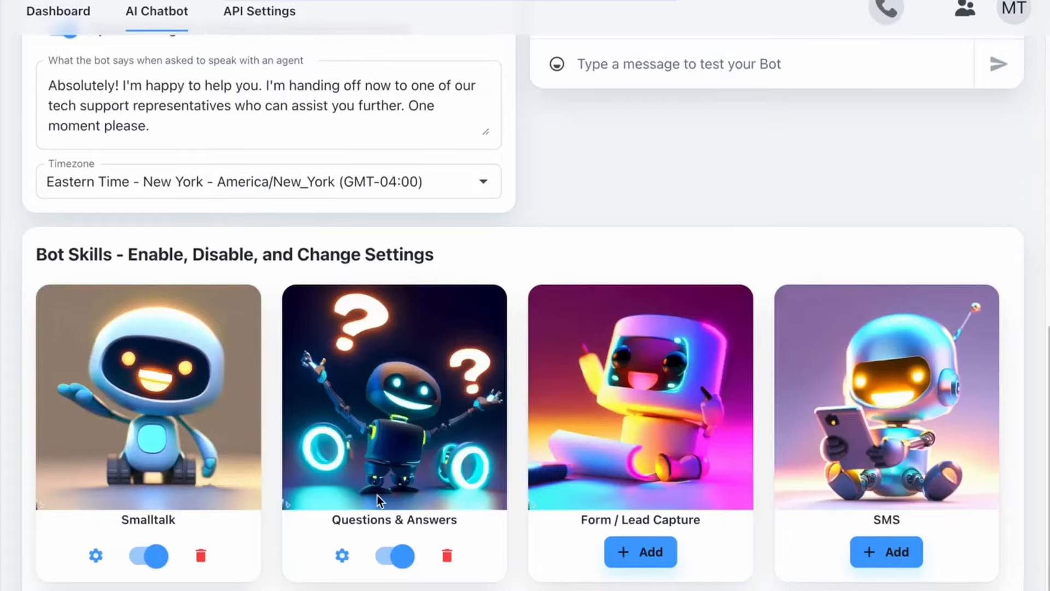
- Compare the bot's reply to "hi" in the test conversation with the followup question in the Smalltalk skill's settings
scroll(353, 517, up, 7)
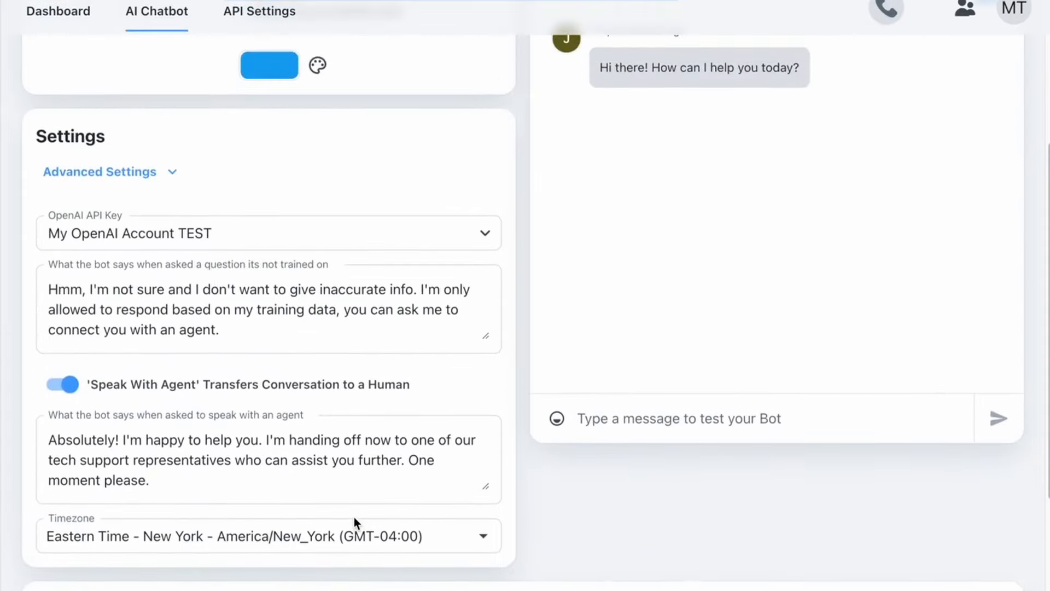
drag(658, 85, 802, 77)
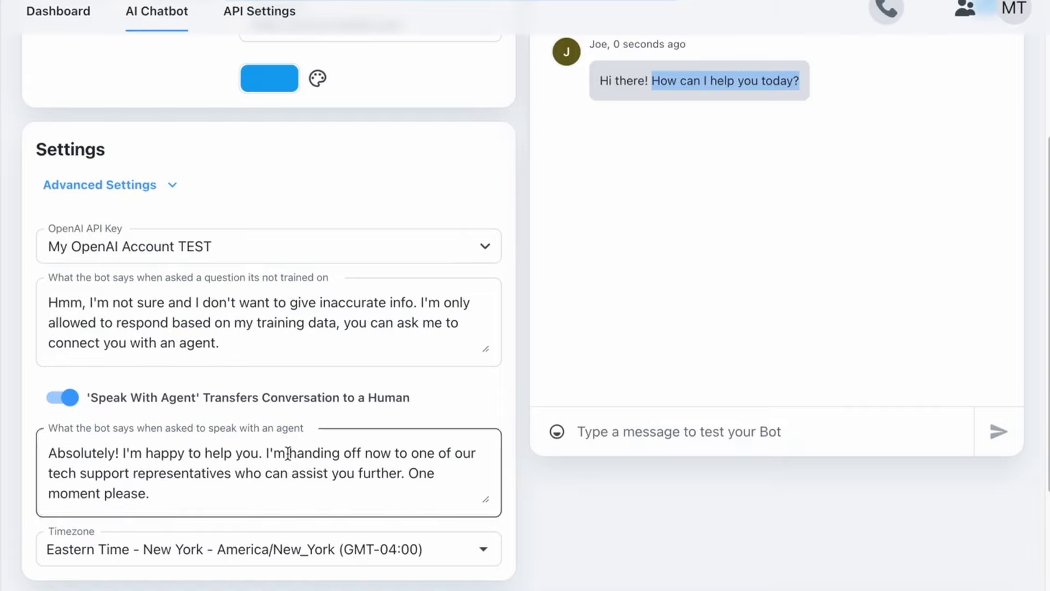
scroll(287, 454, down, 7)
click(94, 555)
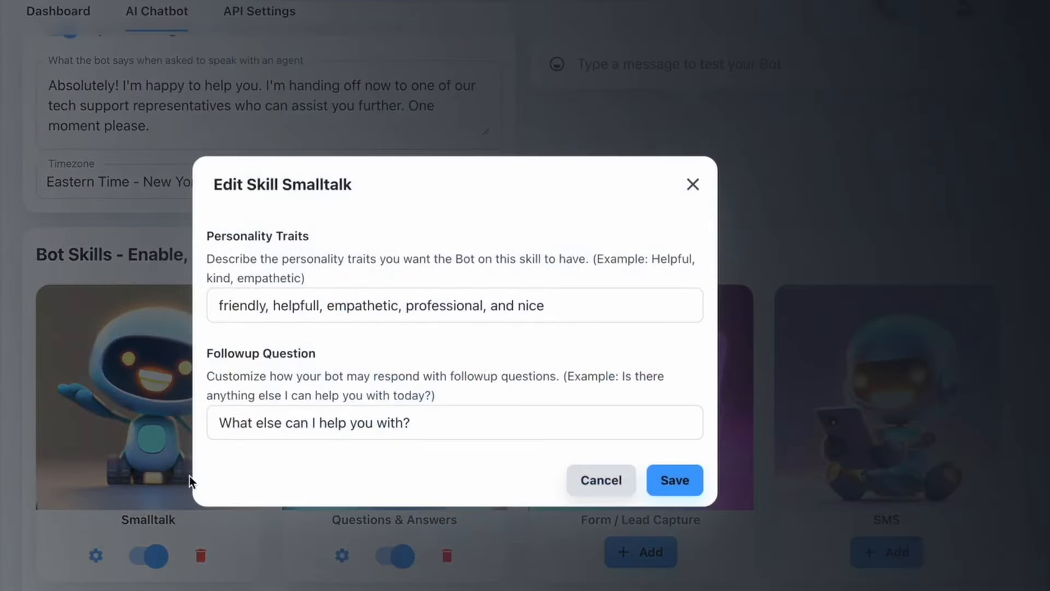
drag(232, 424, 195, 414)
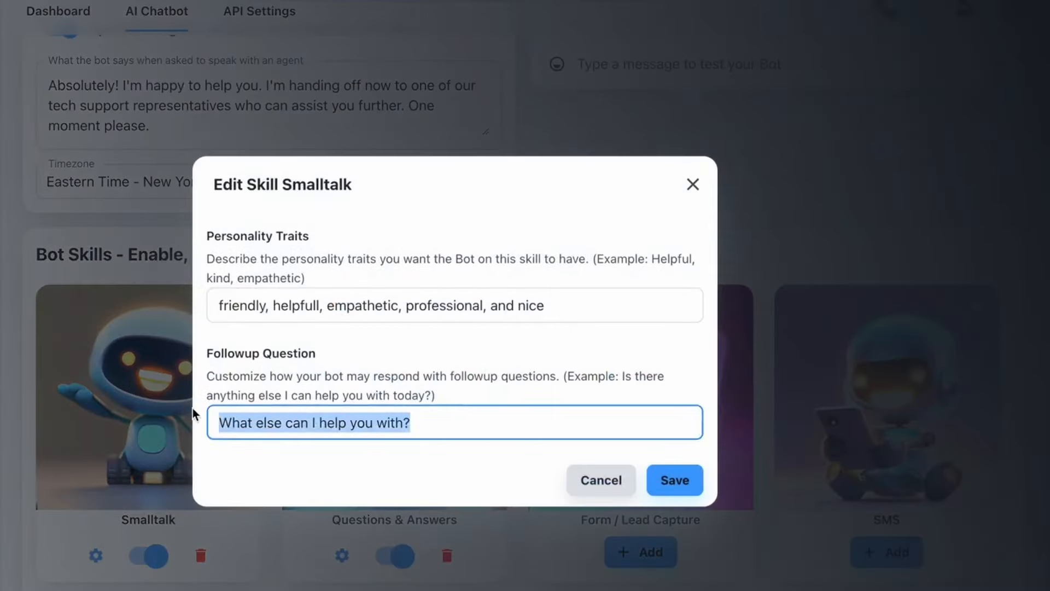
click(327, 387)
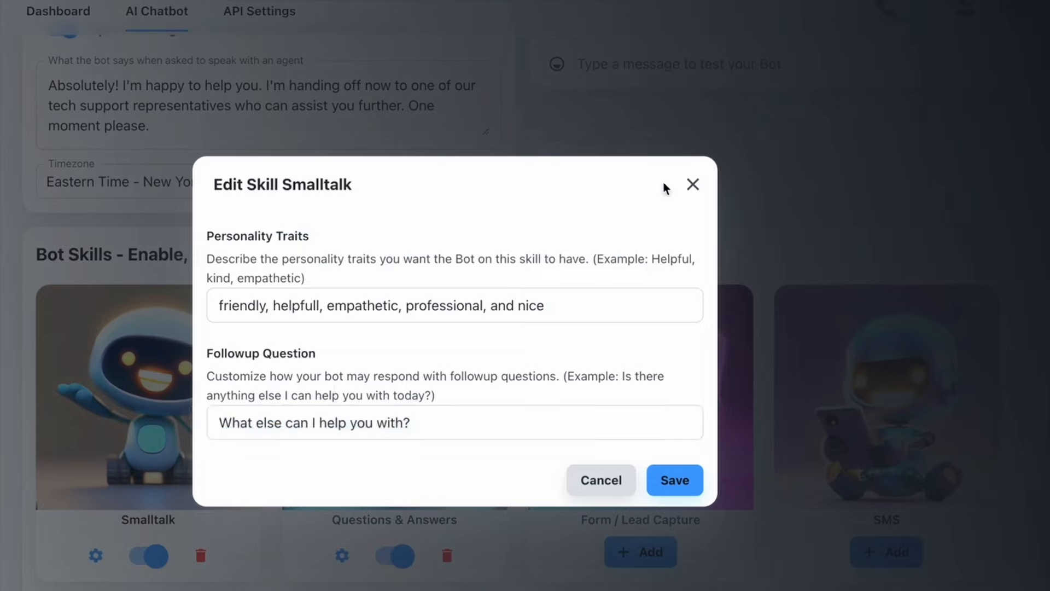
click(684, 188)
- Ask the bot "What are your specials this month?" in the test conversation
scroll(673, 236, up, 8)
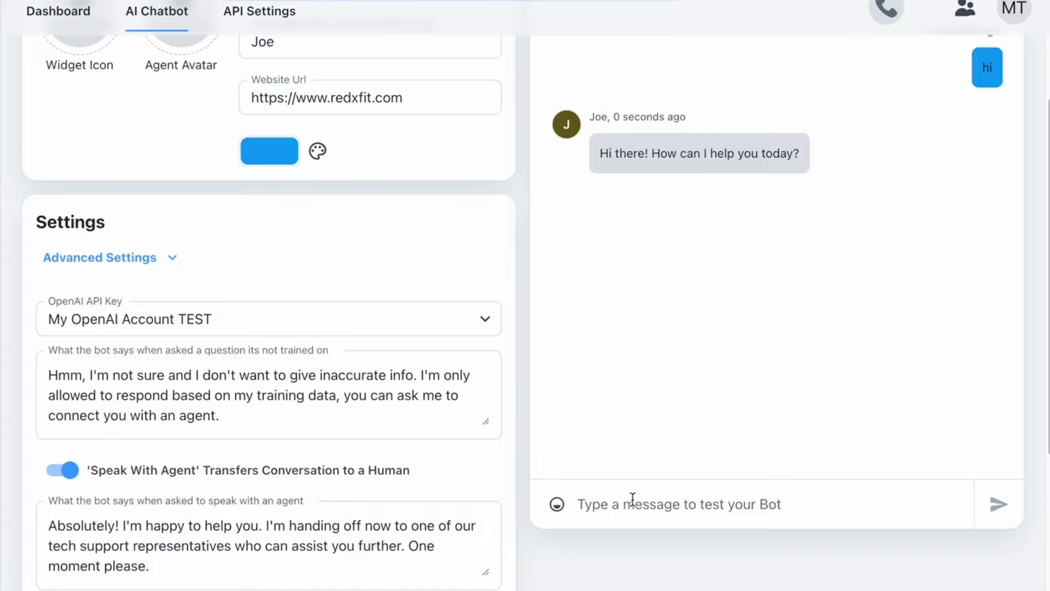
text(What)
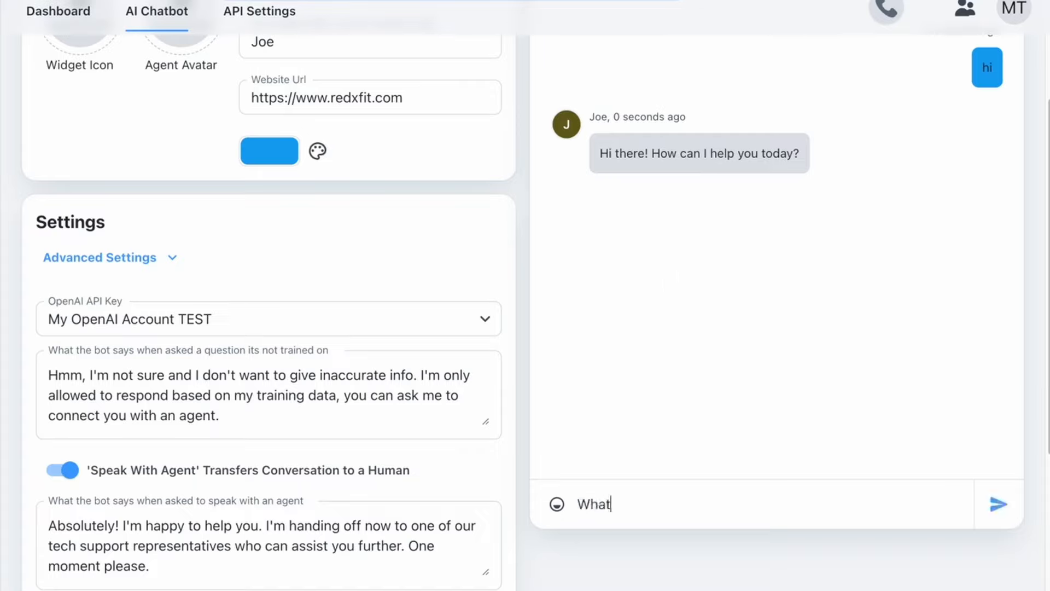
text( are your speci)
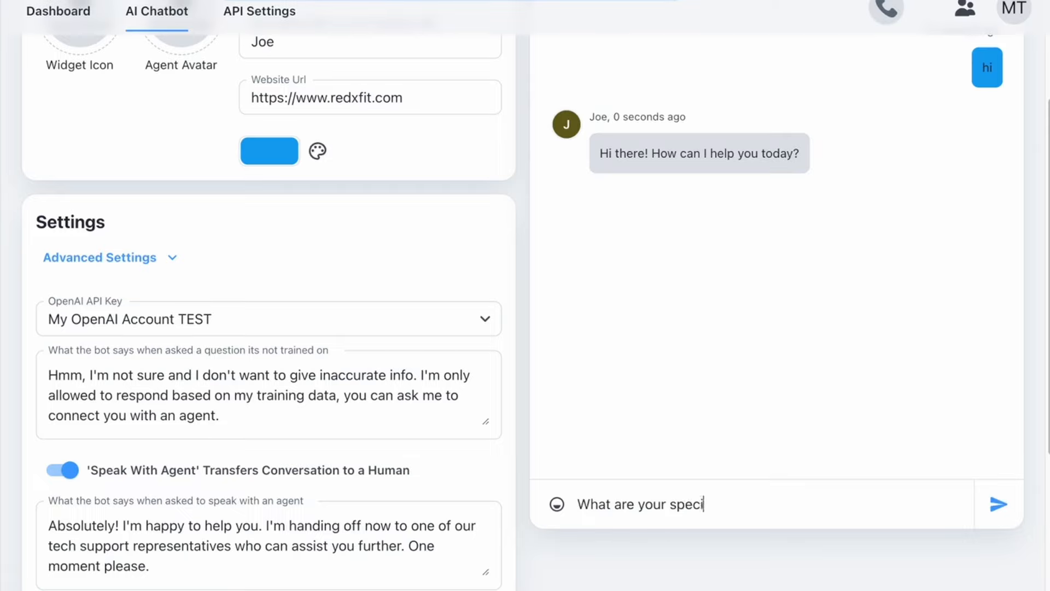
text(als this month)
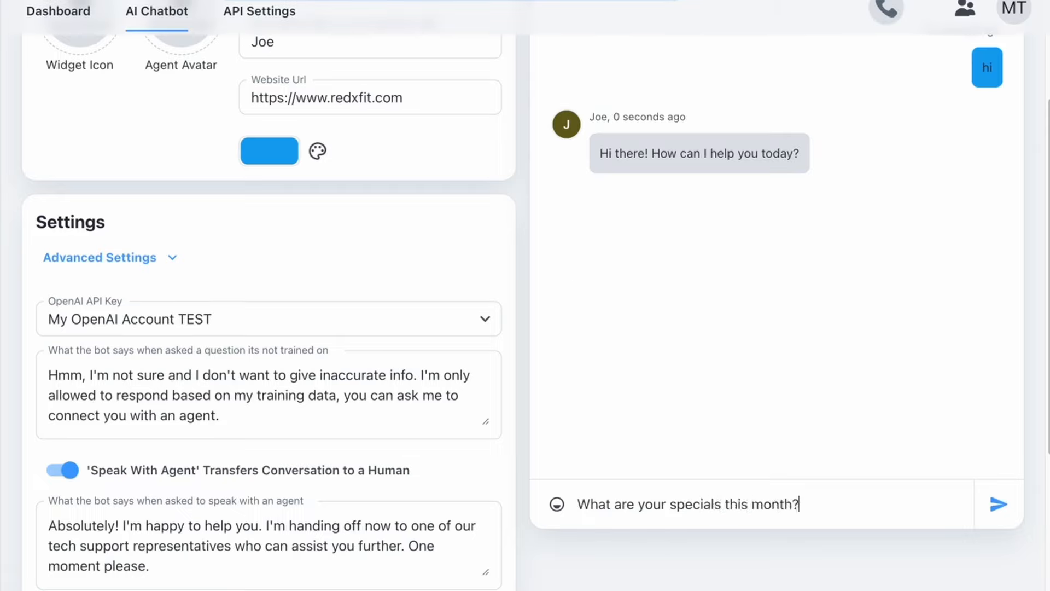
text(?)
key(Return)
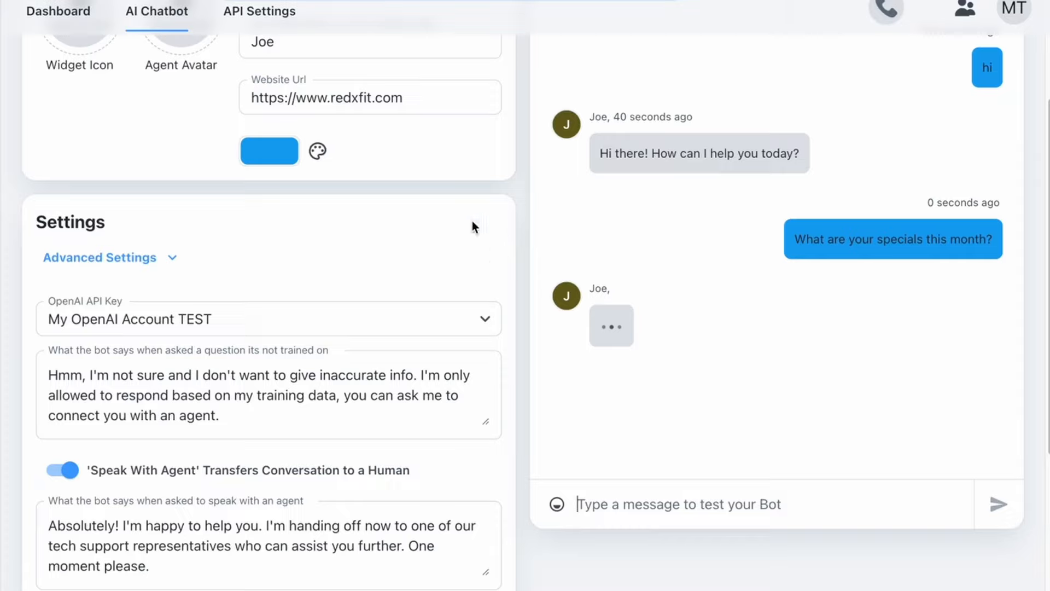
- Examine the bot's answer about the monthly specials alongside the website URL in the bot settings
drag(432, 104, 216, 89)
drag(410, 93, 205, 96)
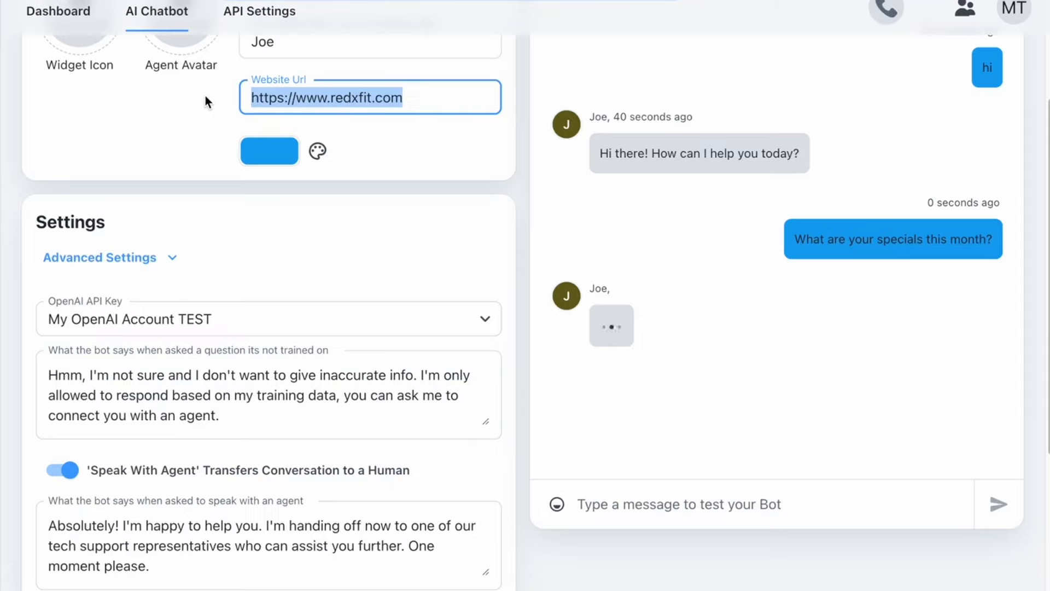
click(323, 213)
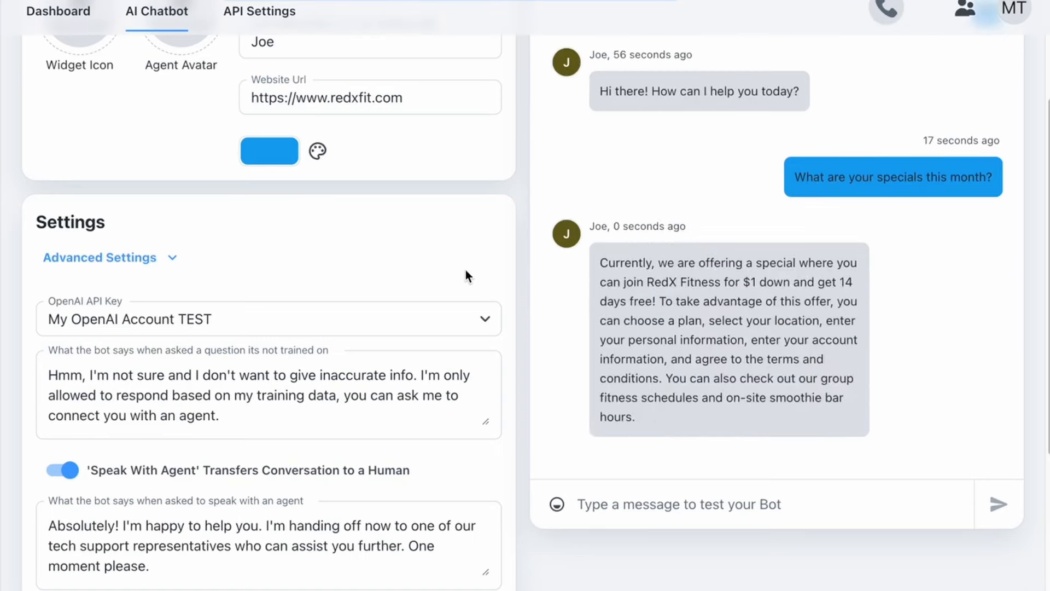
drag(620, 263, 642, 257)
drag(765, 278, 814, 280)
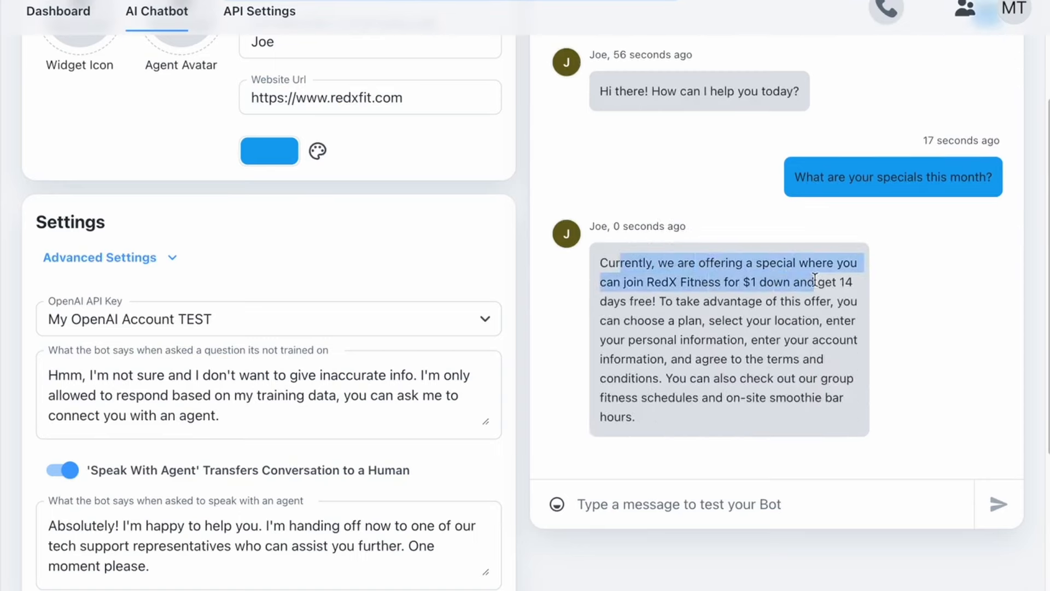
click(772, 302)
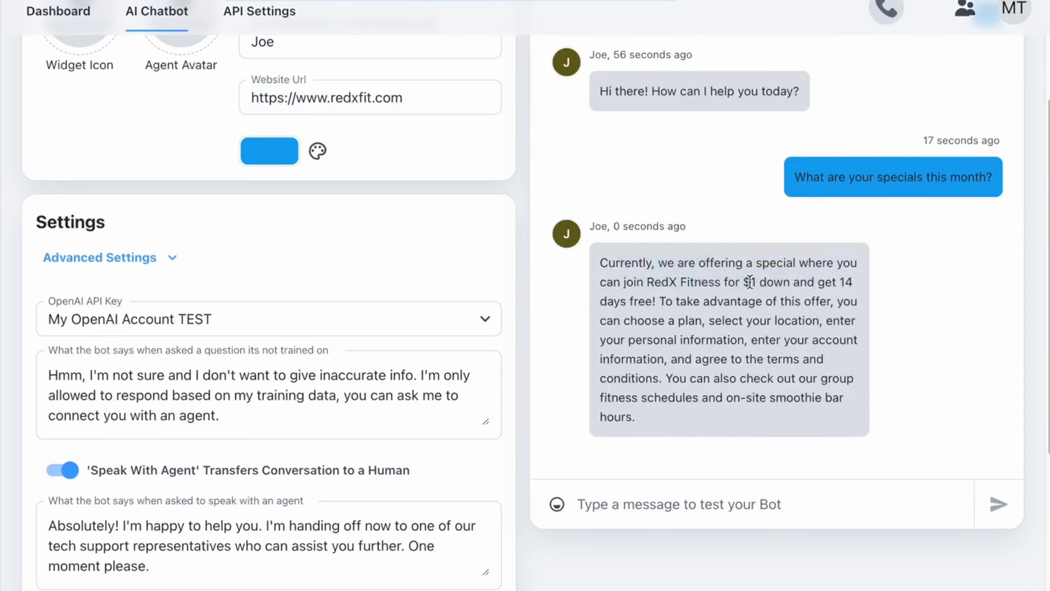
drag(658, 302, 593, 265)
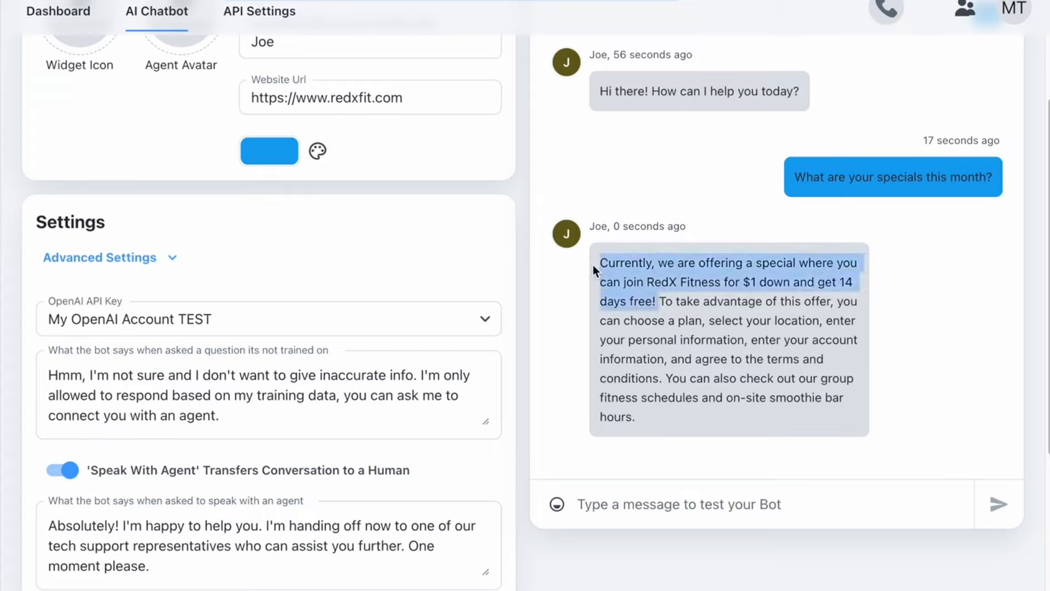
triple_click(382, 99)
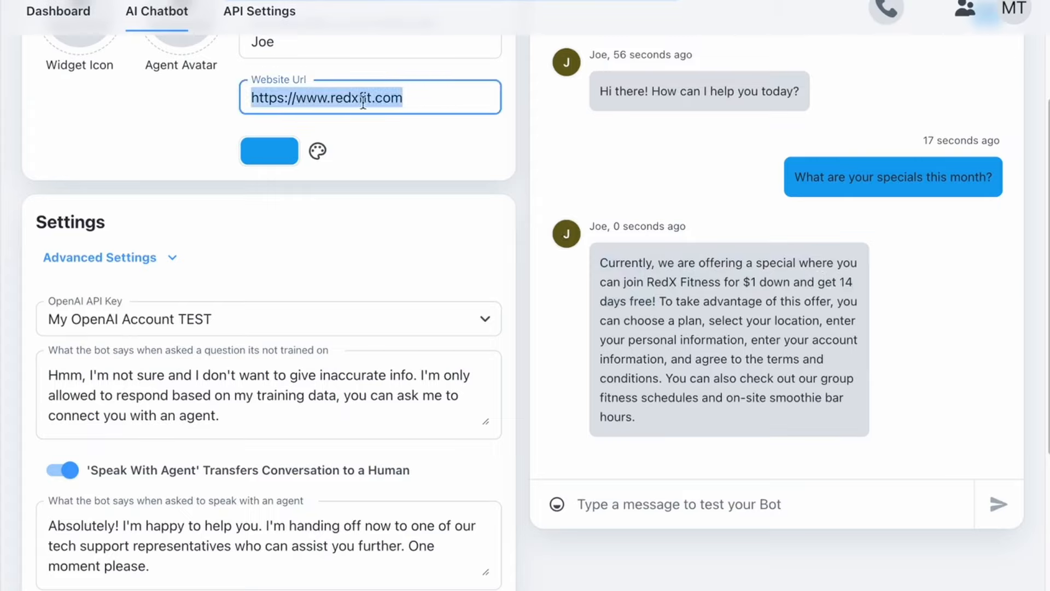
click(417, 98)
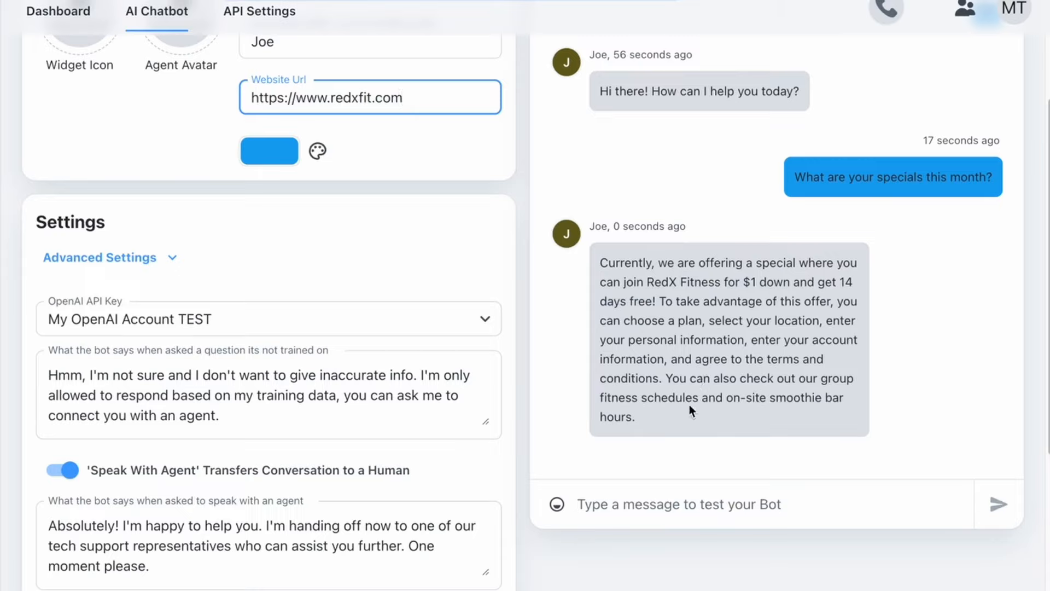
- Ask the bot "do you have any weight loss programs?" in the test conversation
click(646, 494)
text(do you )
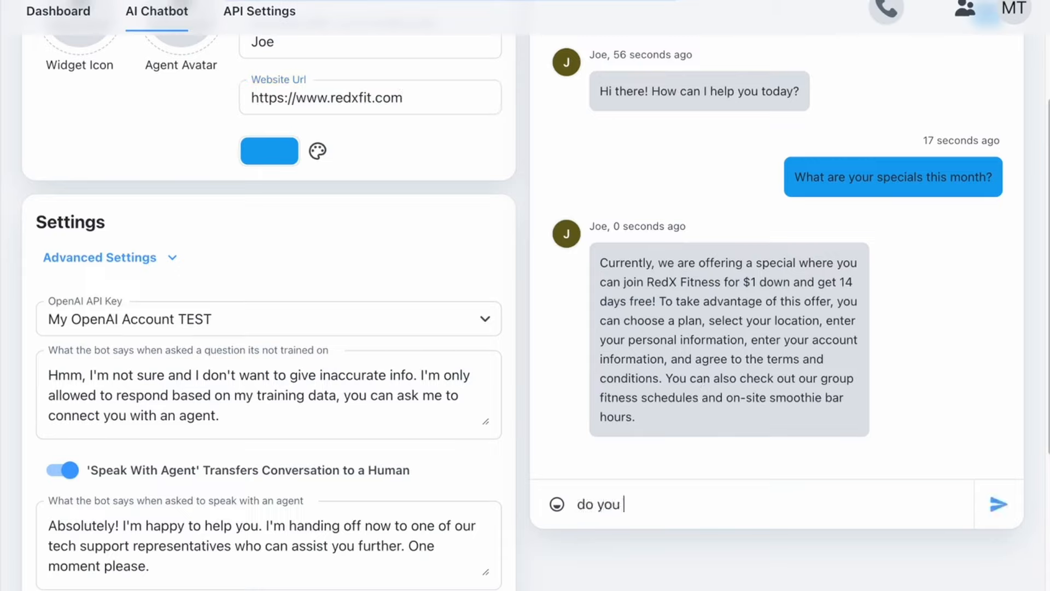
text(have any weight)
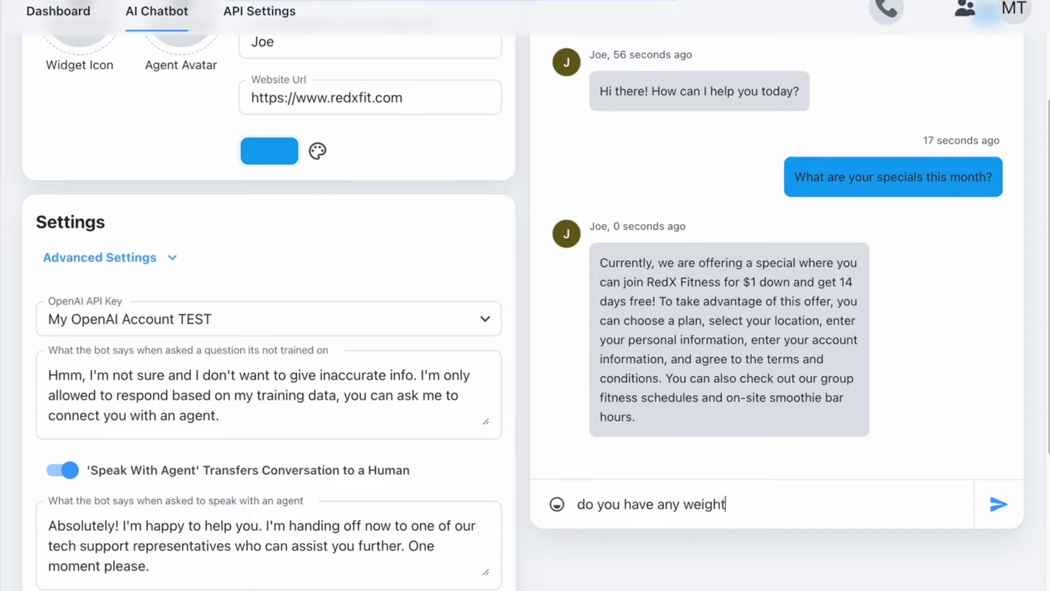
text( loss programs?)
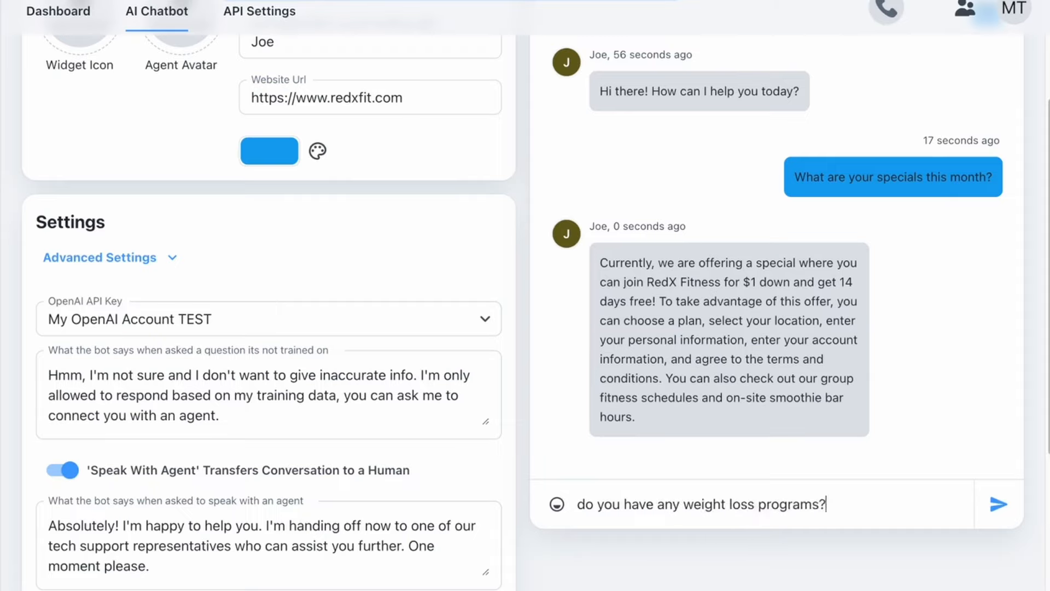
key(Return)
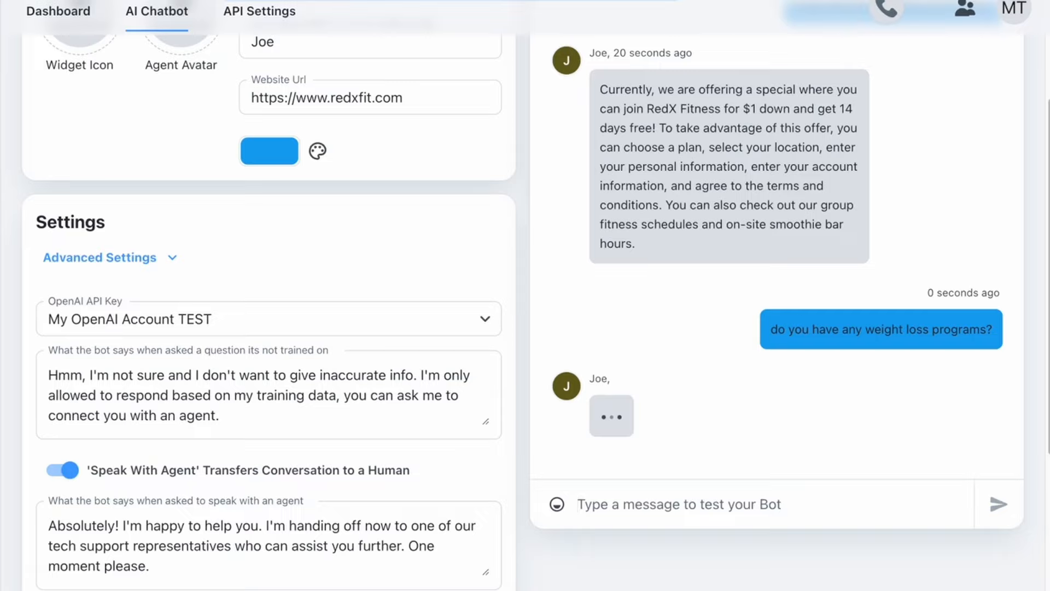
- Set the bot's untrained-question reply to "I am not sure about that one but you can ask to speak with a agent and they can help."
drag(58, 375, 277, 424)
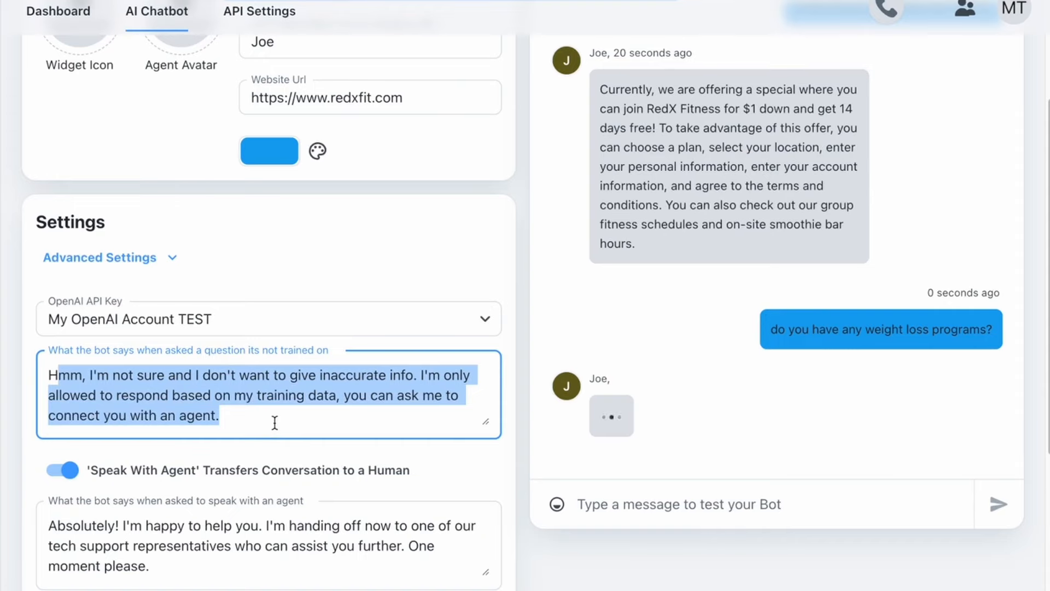
click(275, 423)
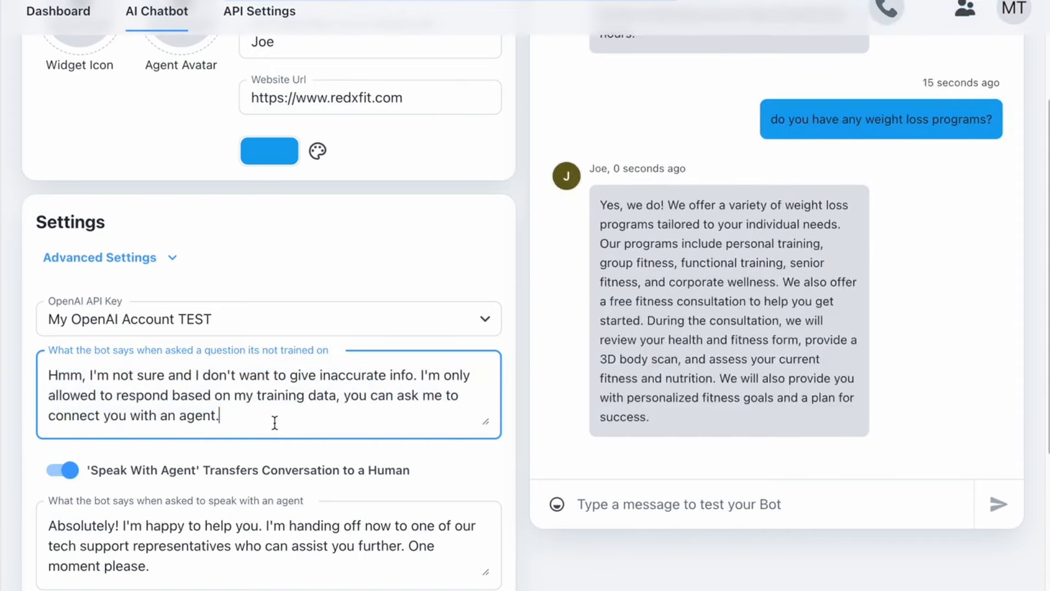
drag(220, 417, 16, 387)
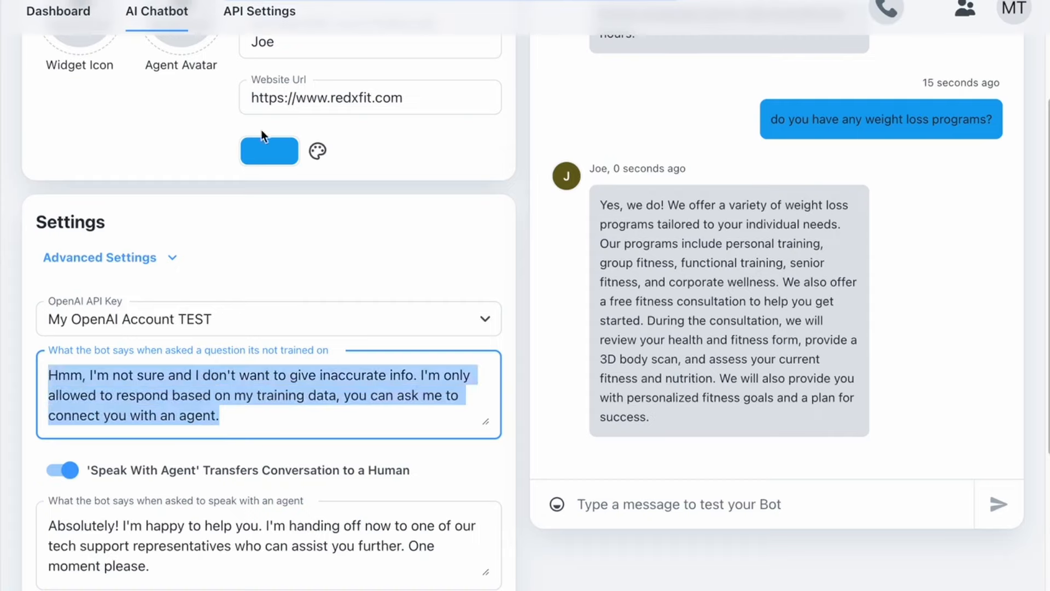
click(307, 425)
drag(293, 426, 4, 386)
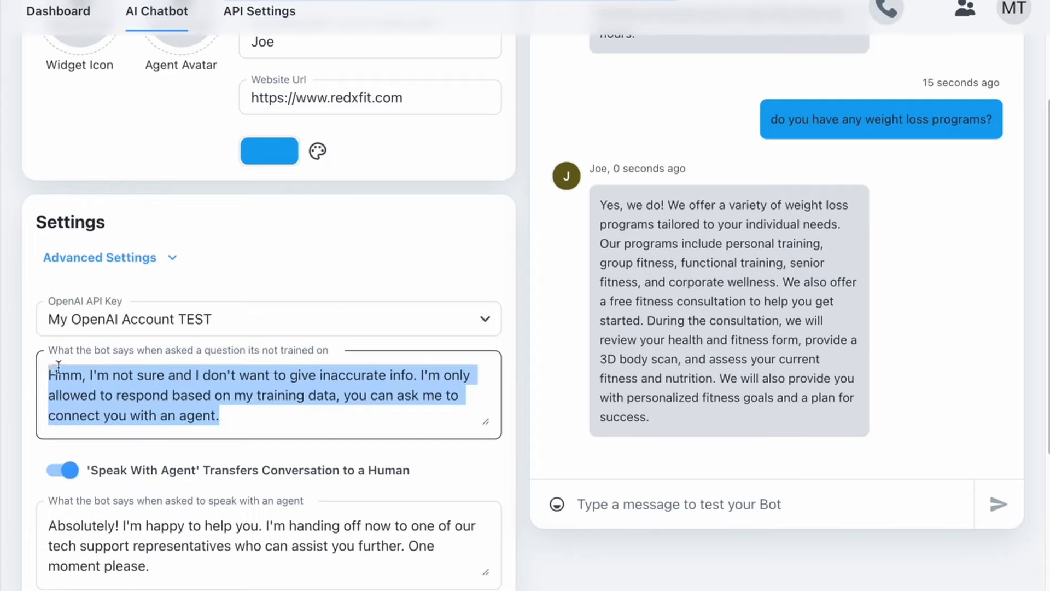
click(78, 372)
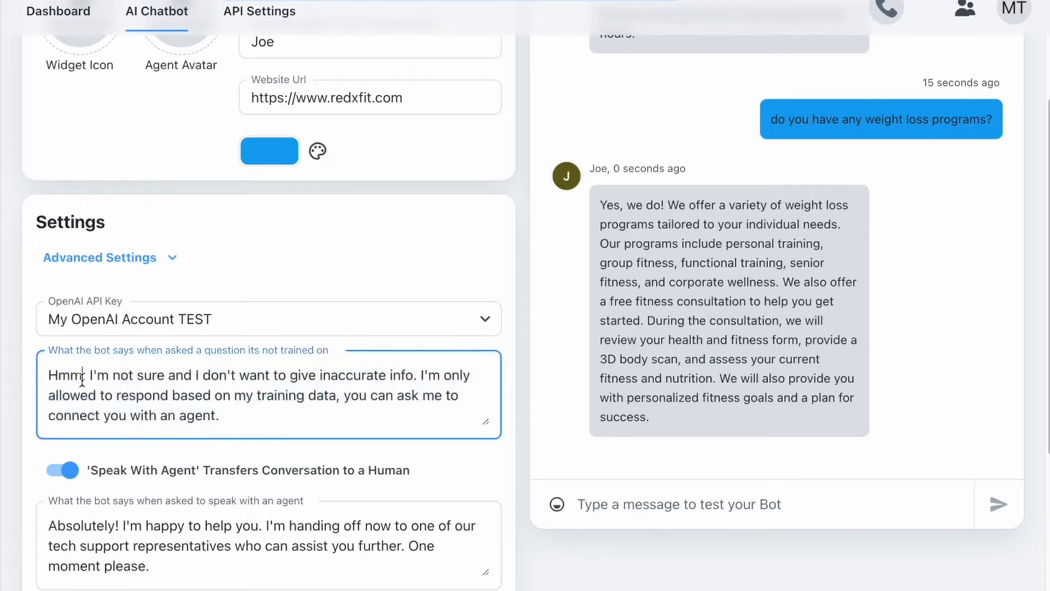
triple_click(237, 416)
text(I a)
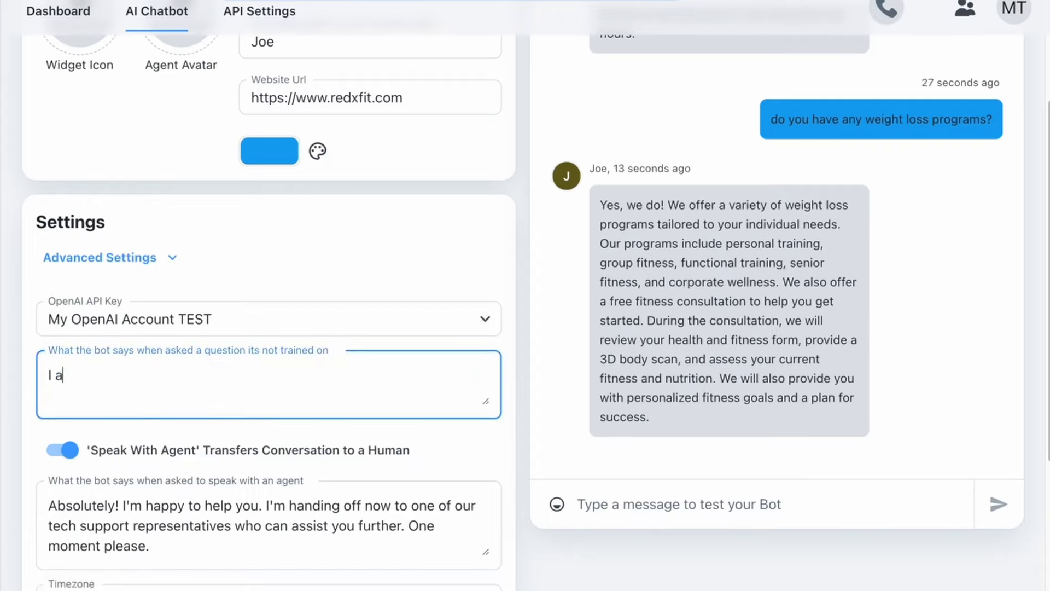
text(m not sure about t)
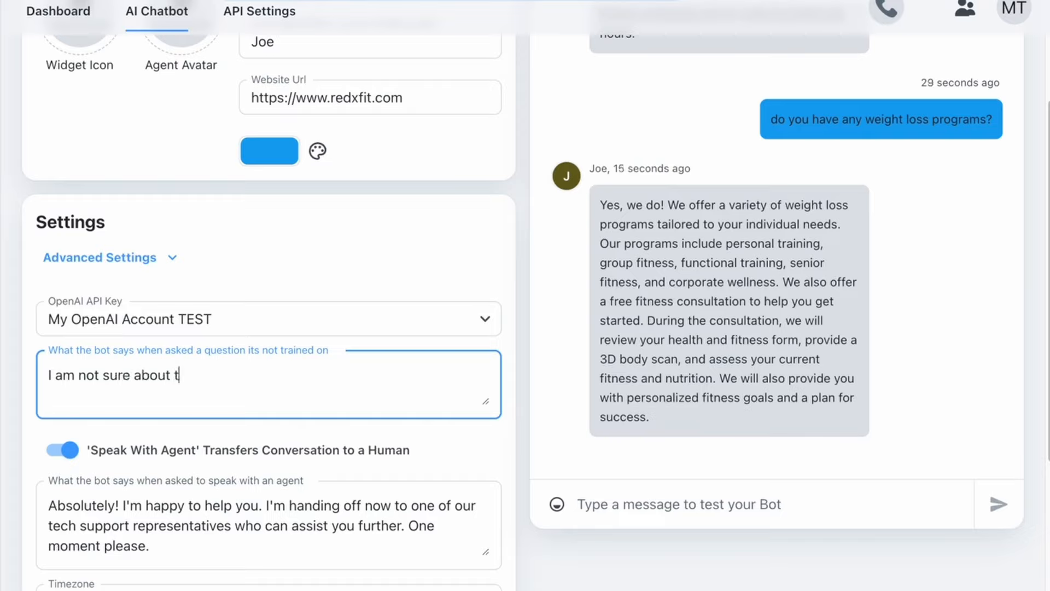
text(hat one but )
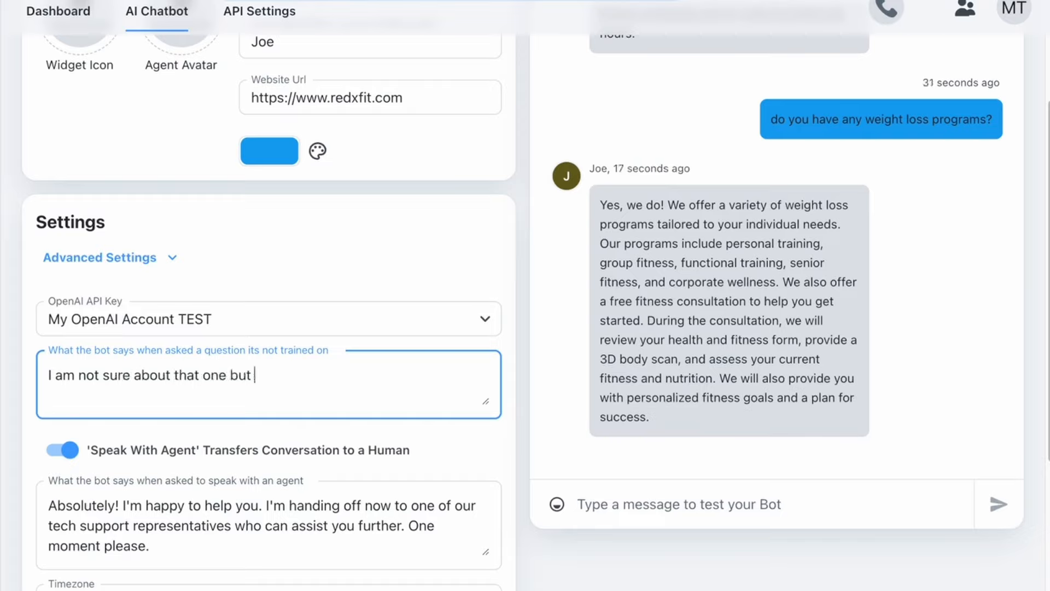
text(you can ask to )
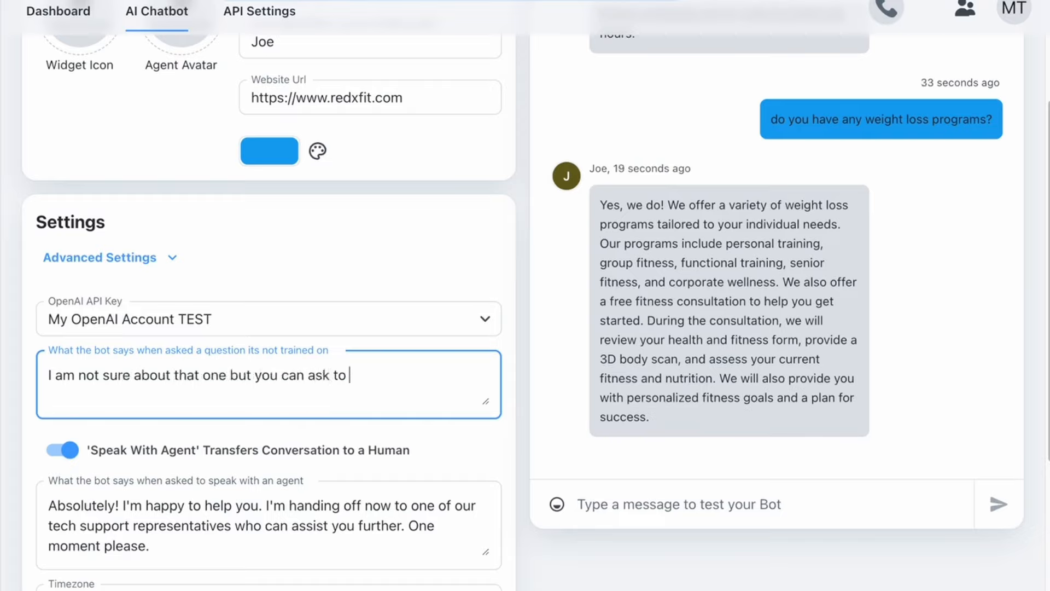
text(speak with a a)
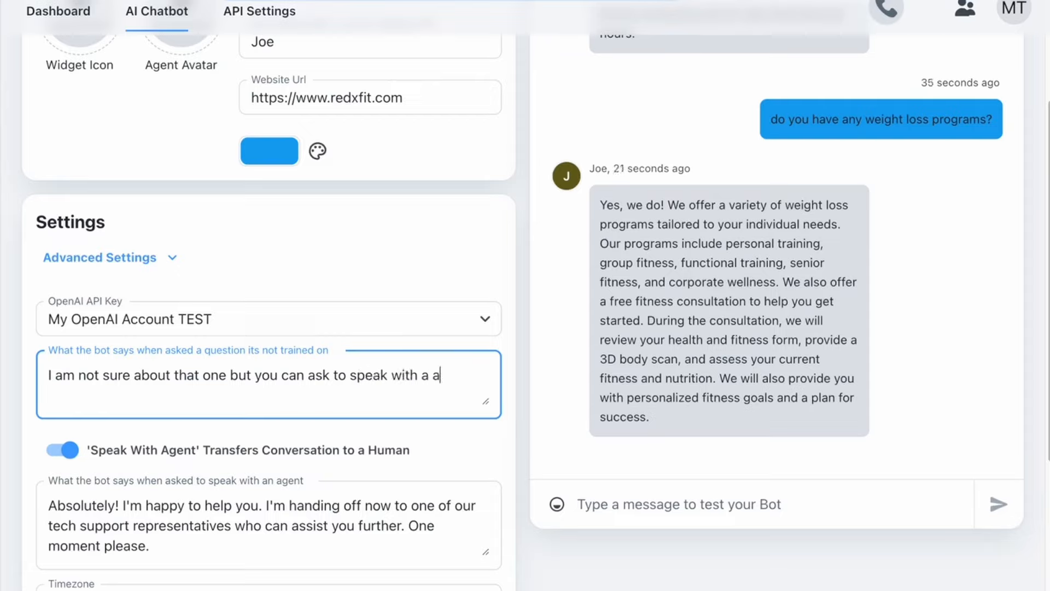
text(gent and )
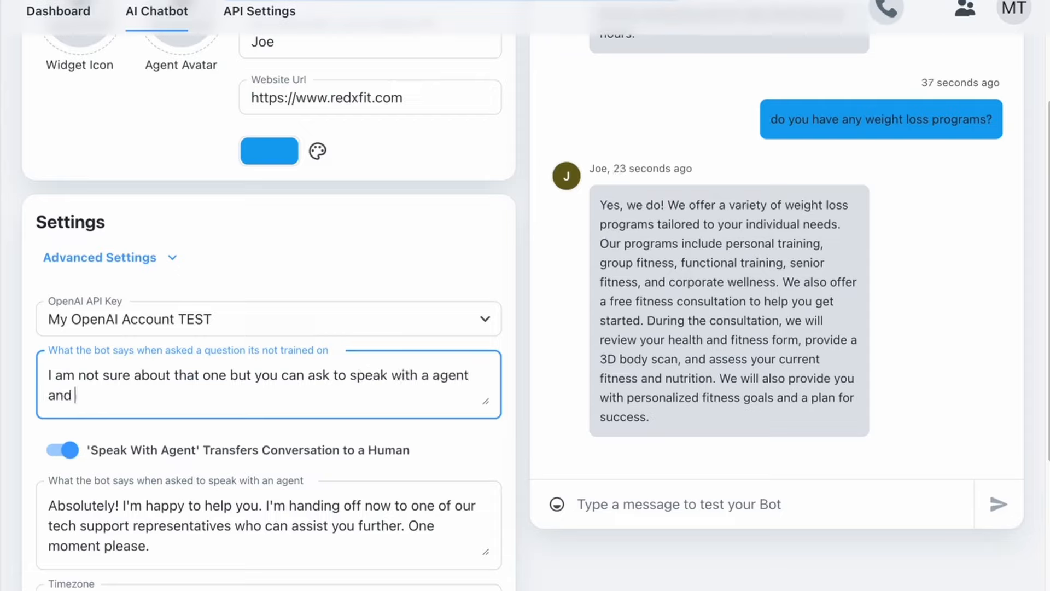
text(they can help)
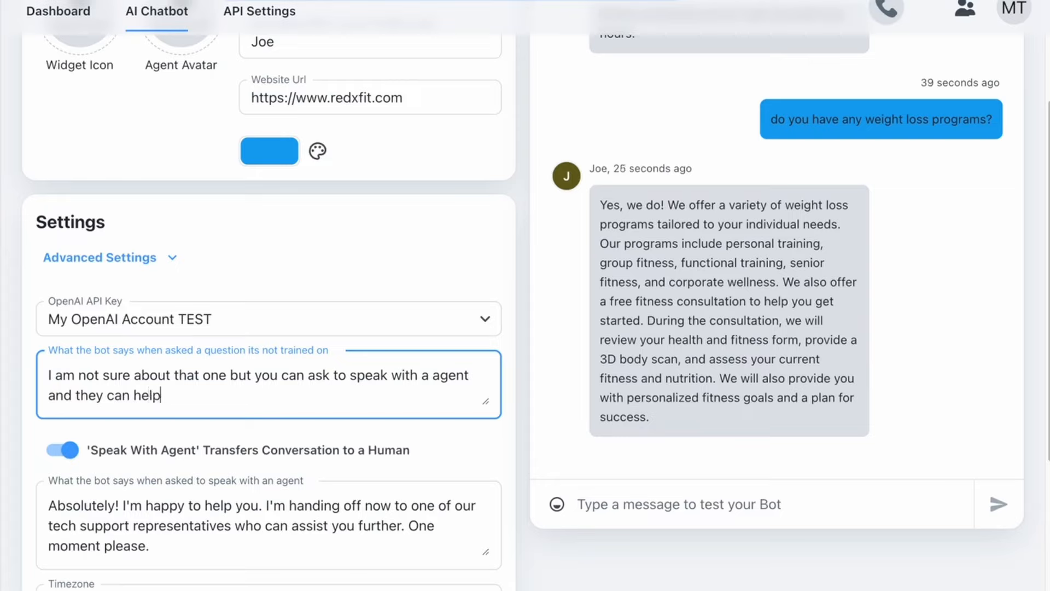
text(.)
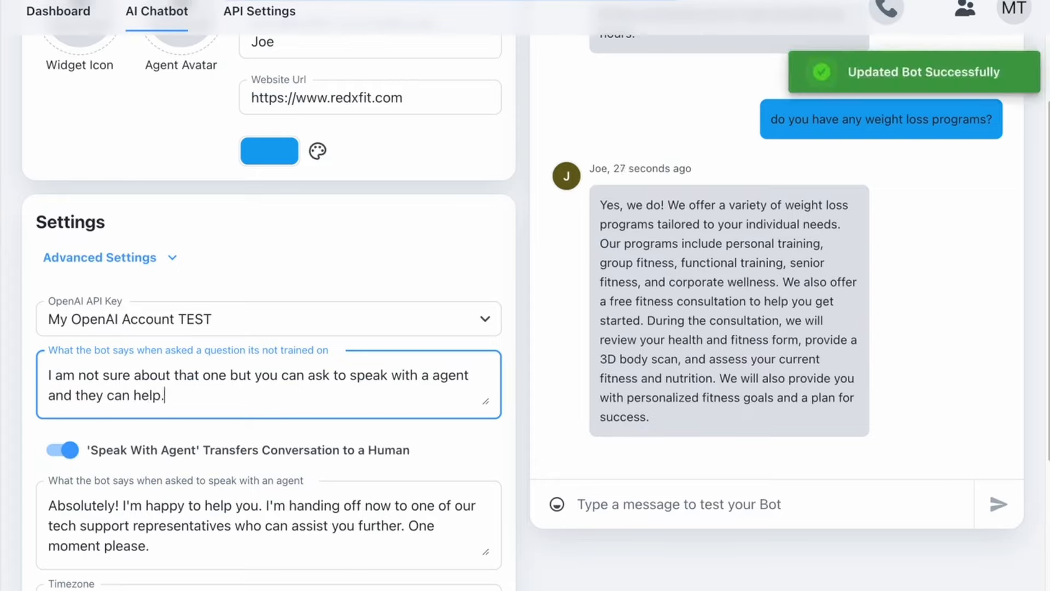
click(455, 268)
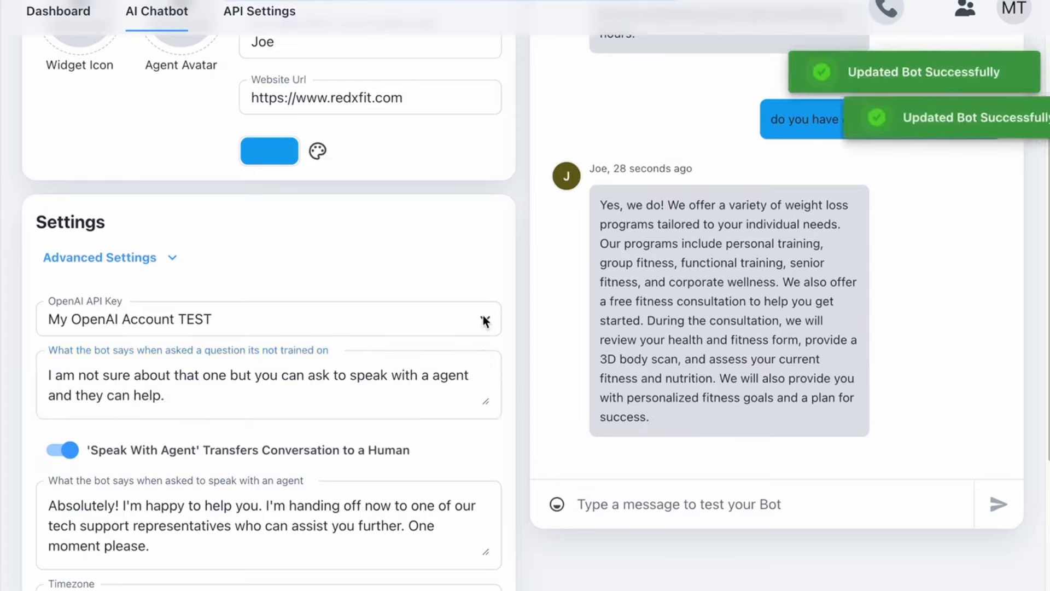
- Ask the bot "How do I bake a cake?" in the test conversation and check its reply
click(623, 501)
text(How )
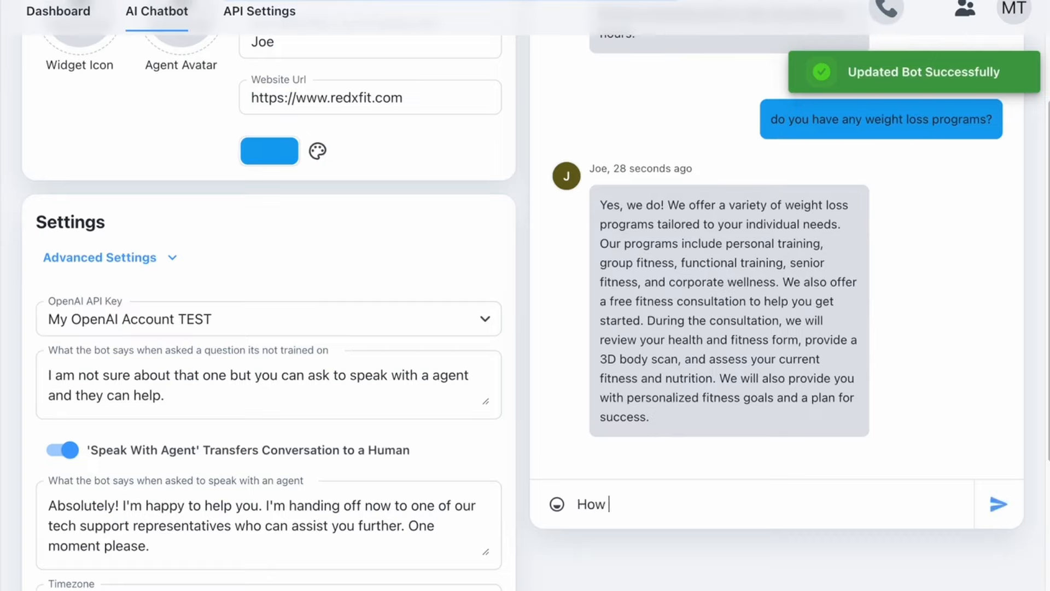
text(do I bake a cake?)
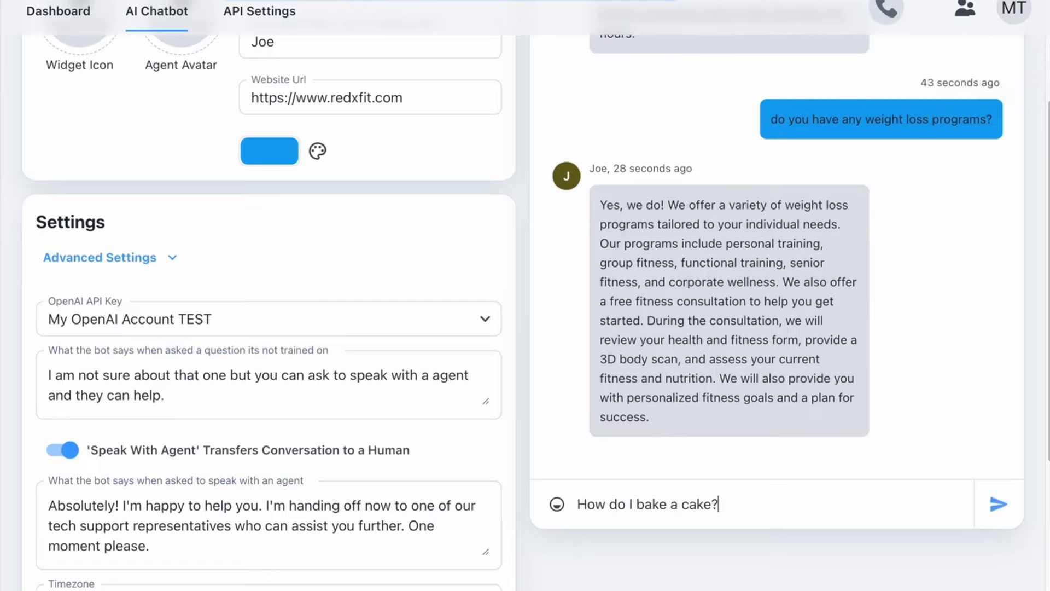
key(Return)
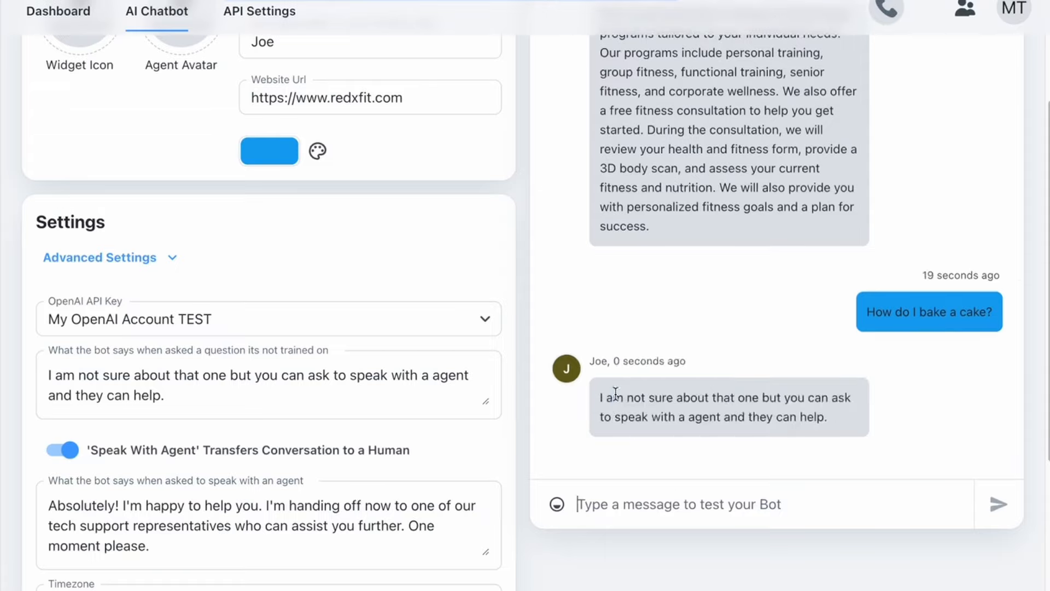
drag(615, 393, 824, 421)
- Go to the bot's training data and start a new training entry of type Content
scroll(164, 164, up, 4)
click(164, 137)
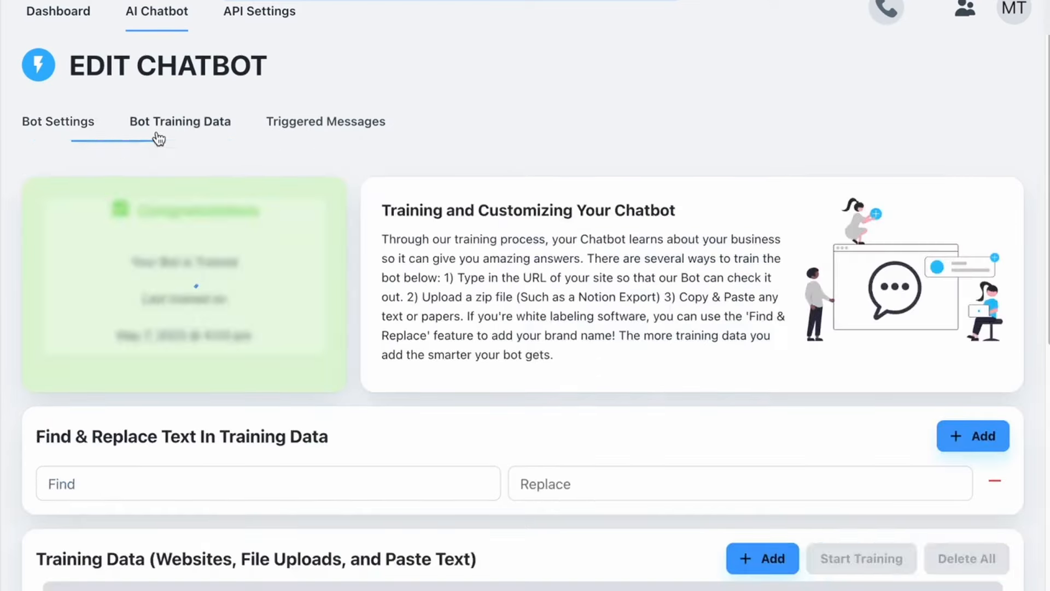
scroll(246, 363, down, 3)
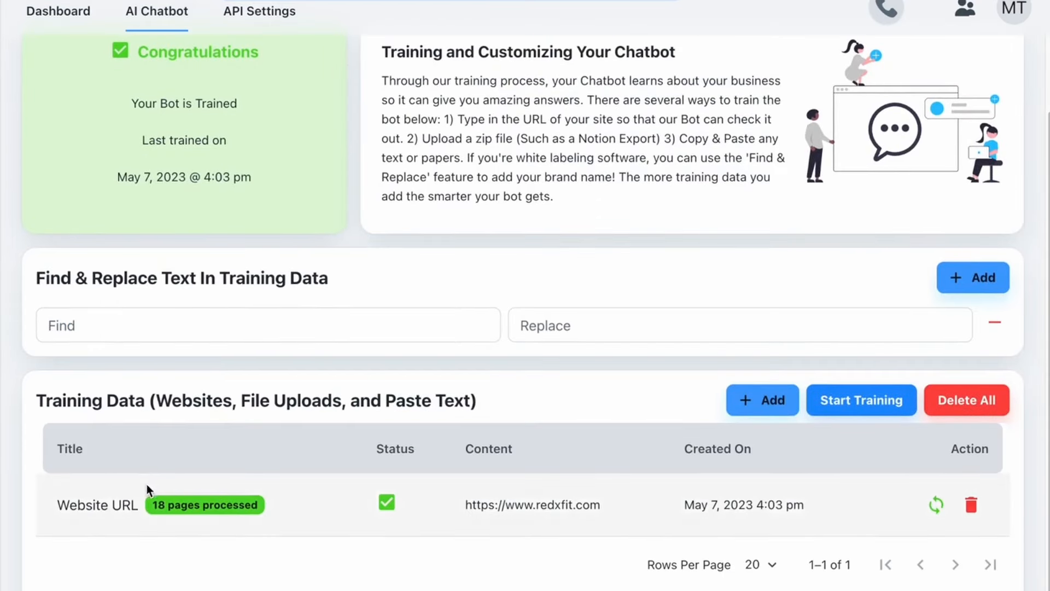
click(745, 407)
click(477, 289)
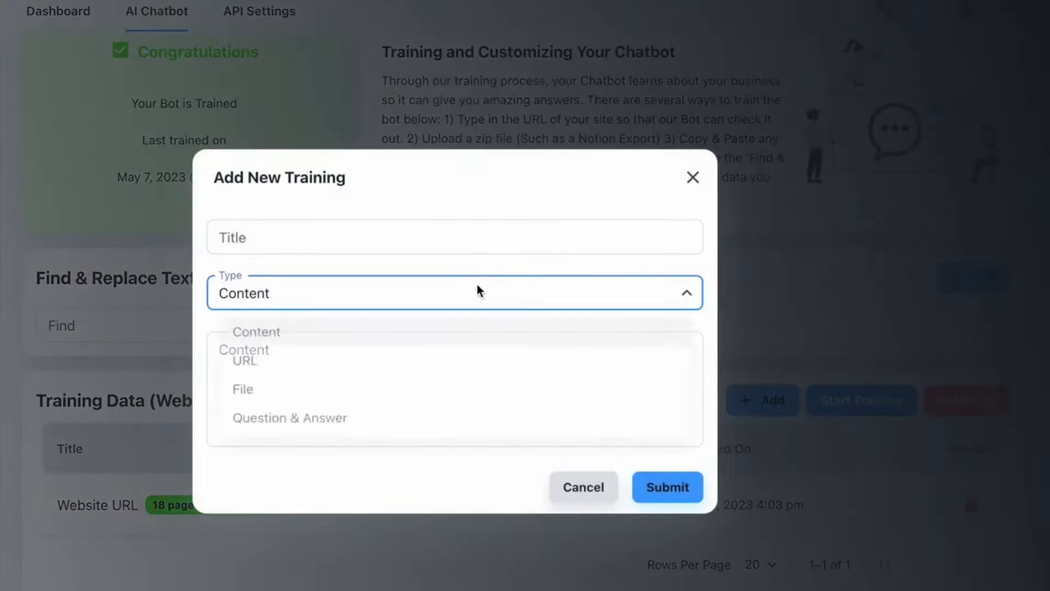
click(389, 380)
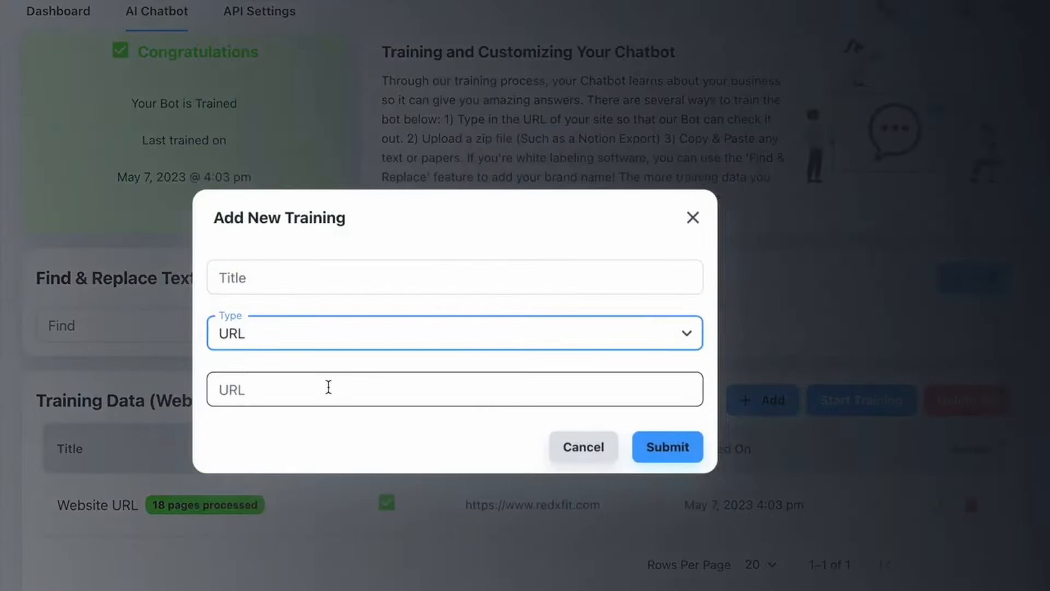
click(306, 388)
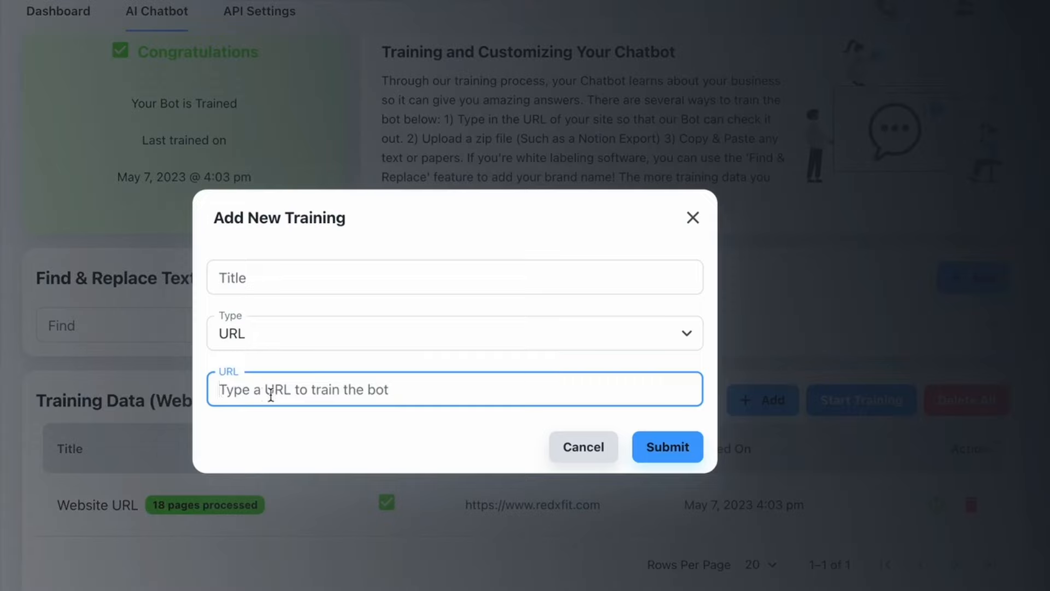
click(389, 335)
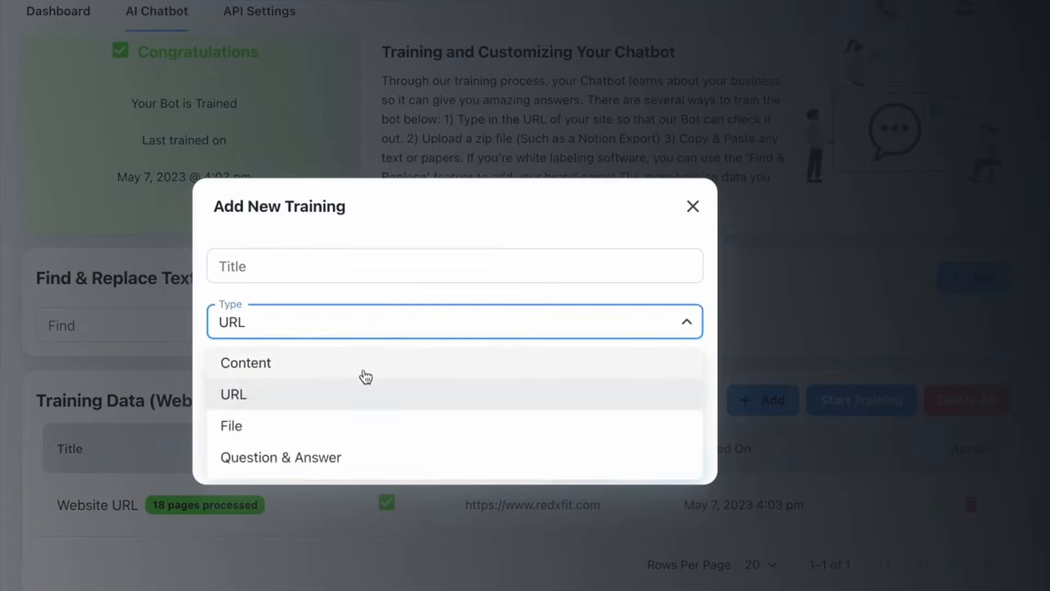
click(362, 365)
click(358, 377)
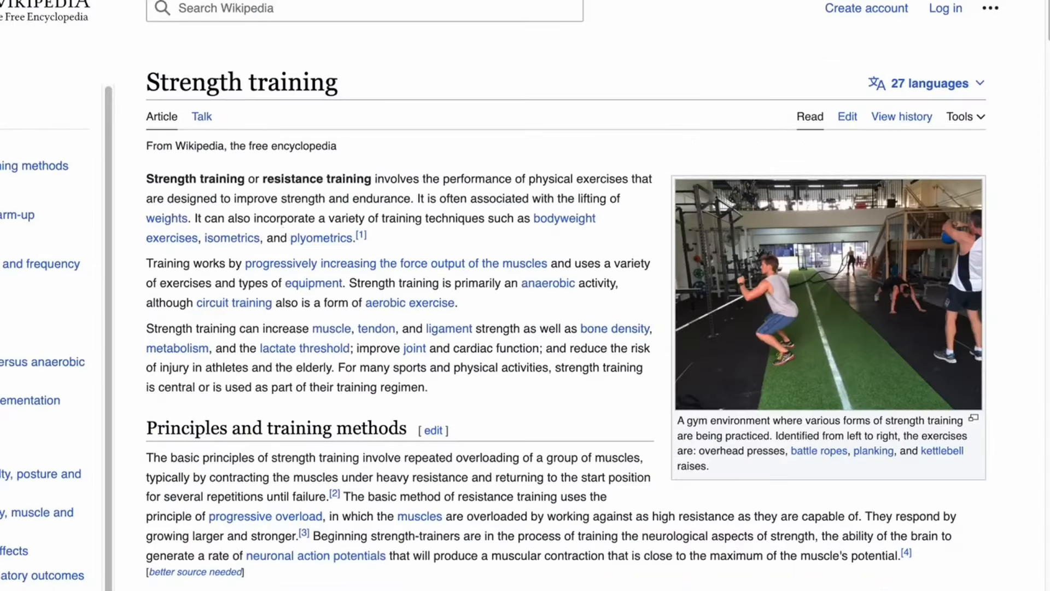
- Copy the whole Wikipedia page on strength training and paste it as the training entry's content
key(ctrl+a)
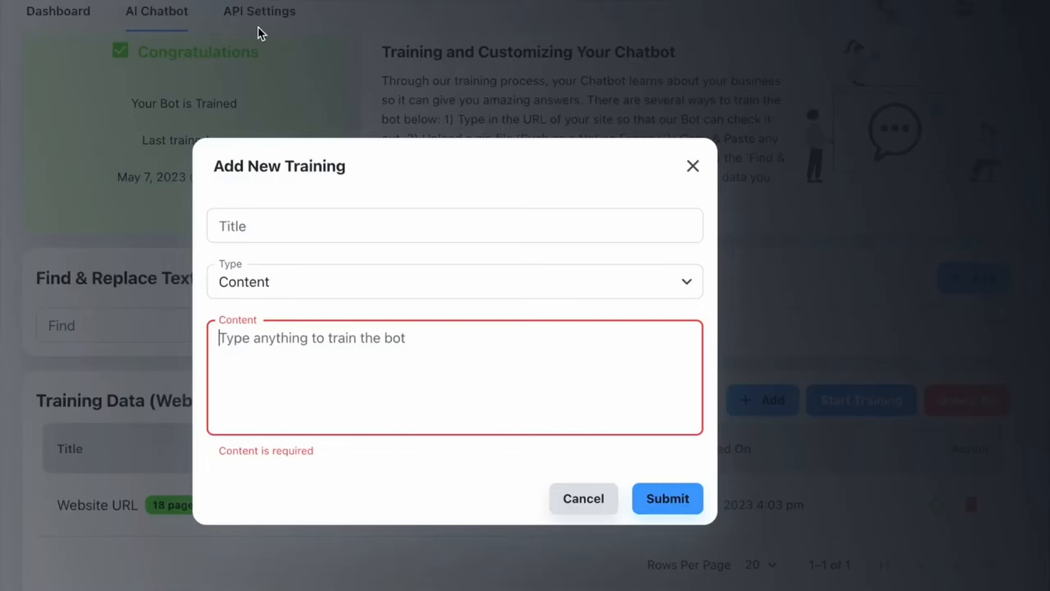
click(313, 337)
key(ctrl+v)
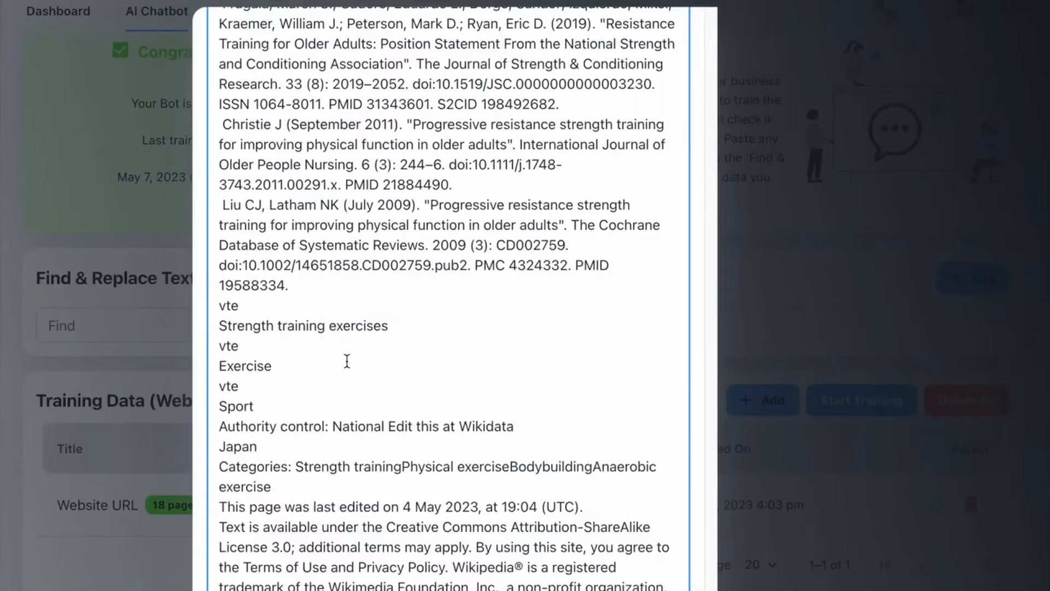
- Title the training entry "wiki strength training" and submit it
scroll(344, 372, up, 5)
scroll(344, 372, up, 15)
click(383, 95)
text(wiki - streng)
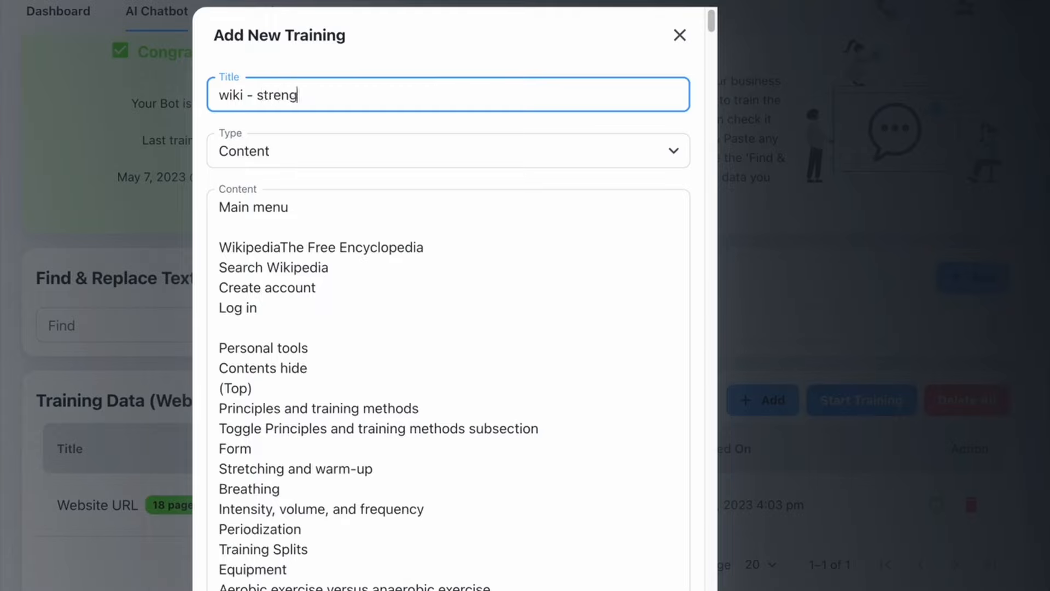
text(th training)
key(BackSpace)
key(BackSpace)
scroll(446, 405, down, 20)
click(449, 525)
- Start training the bot on the added Wikipedia content and check the training status
scroll(443, 405, down, 3)
mouse_move(285, 396)
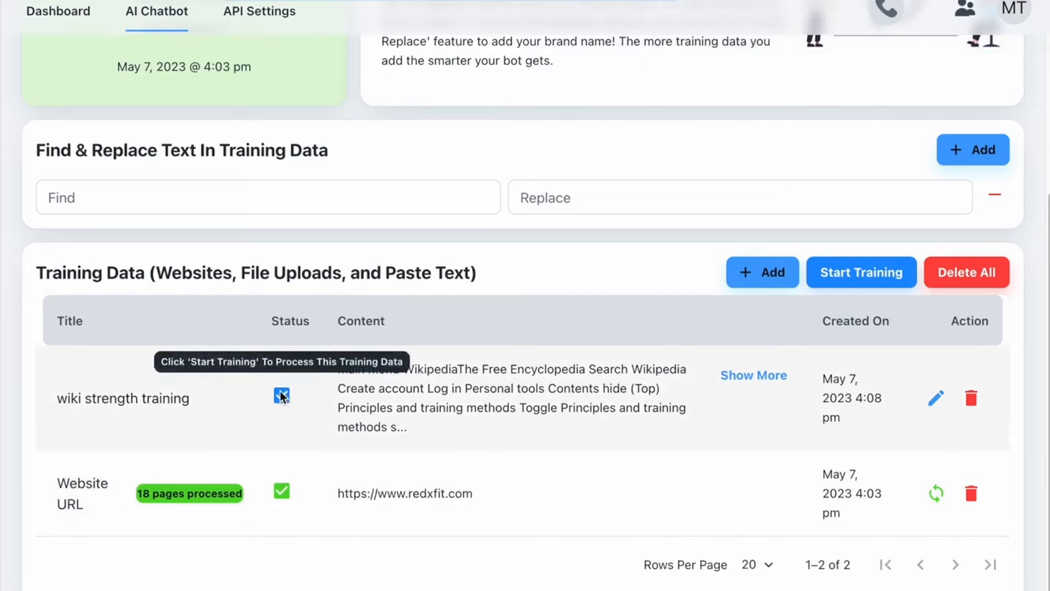
click(860, 280)
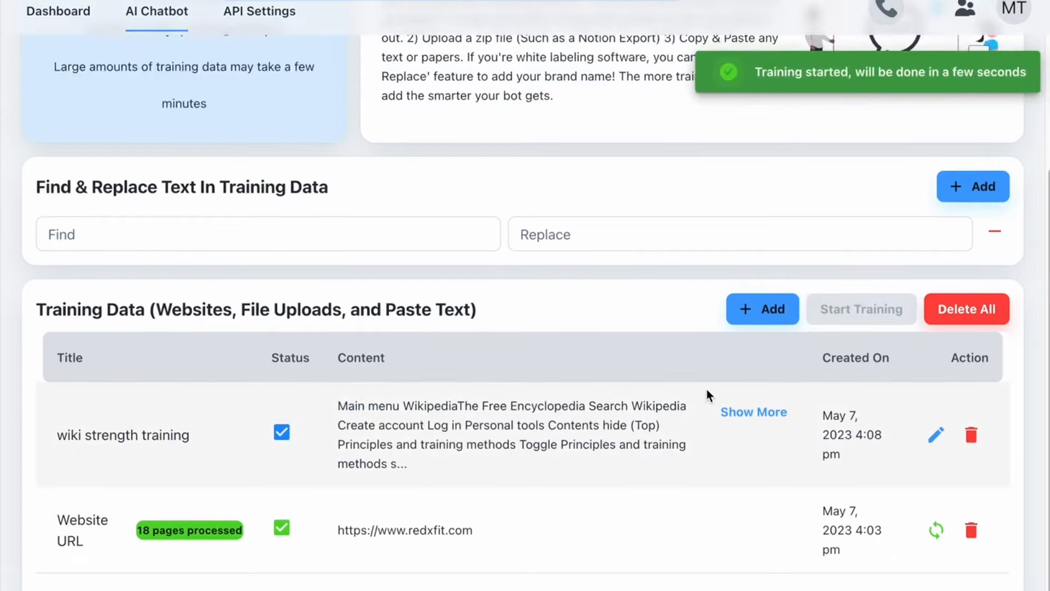
scroll(704, 392, up, 5)
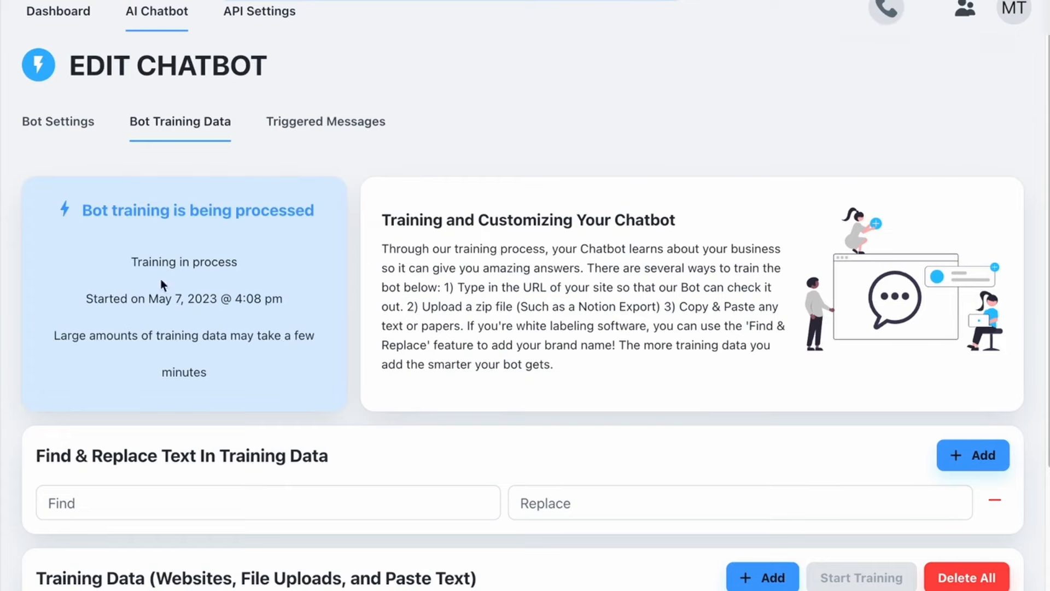
scroll(279, 370, down, 5)
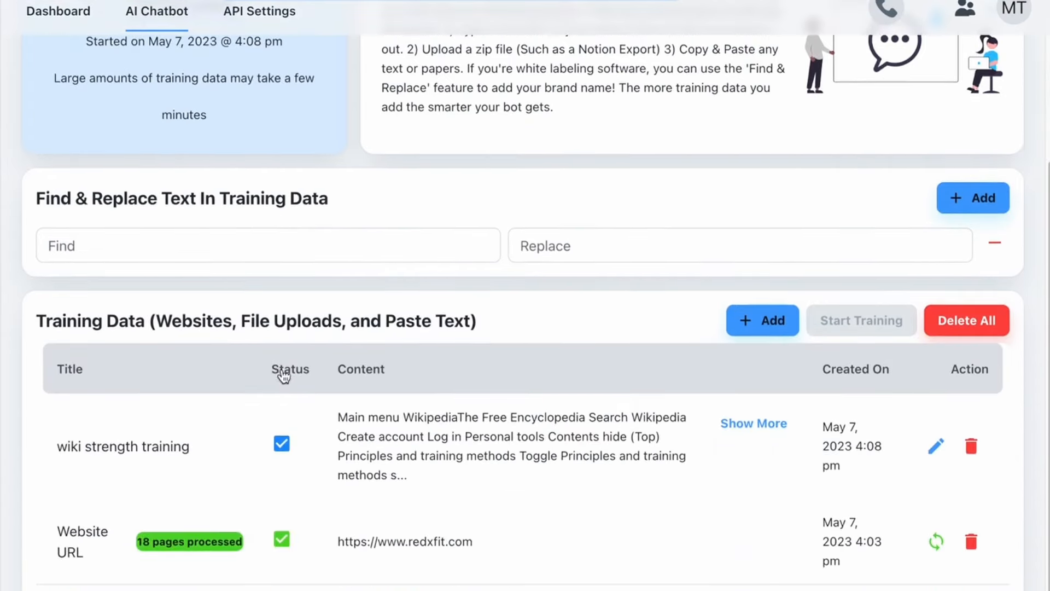
- Start a new training entry of type Question & Answer titled "When was the company founded?"
click(766, 322)
click(526, 306)
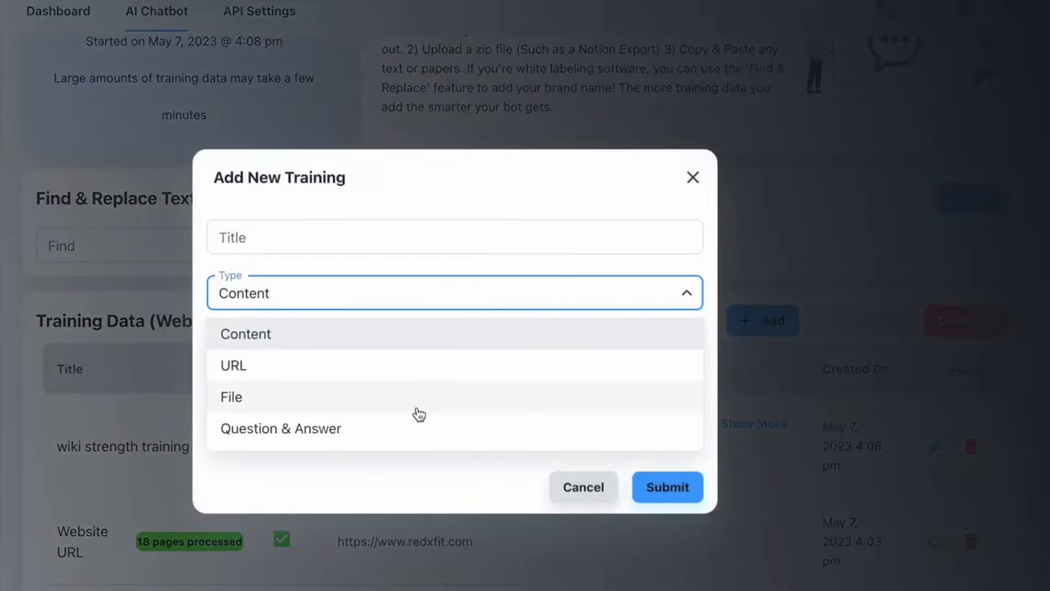
click(416, 427)
click(359, 241)
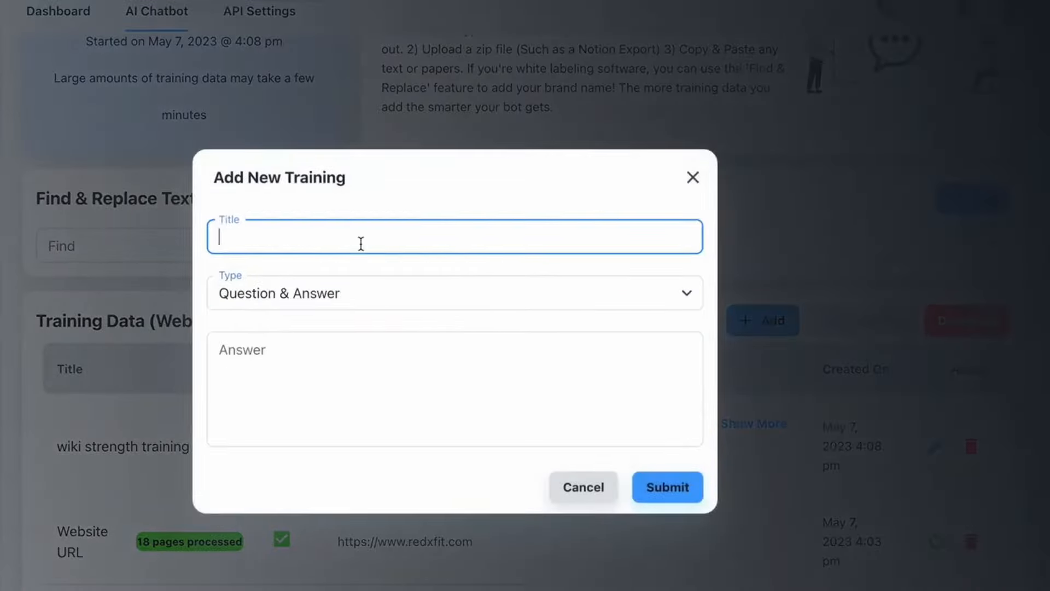
text(When was )
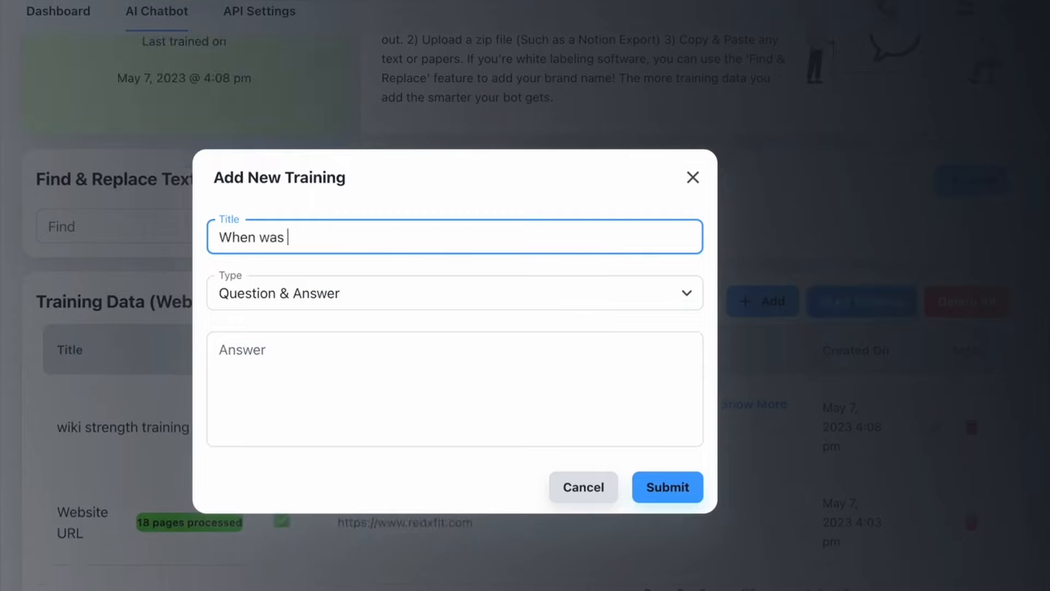
text(the com)
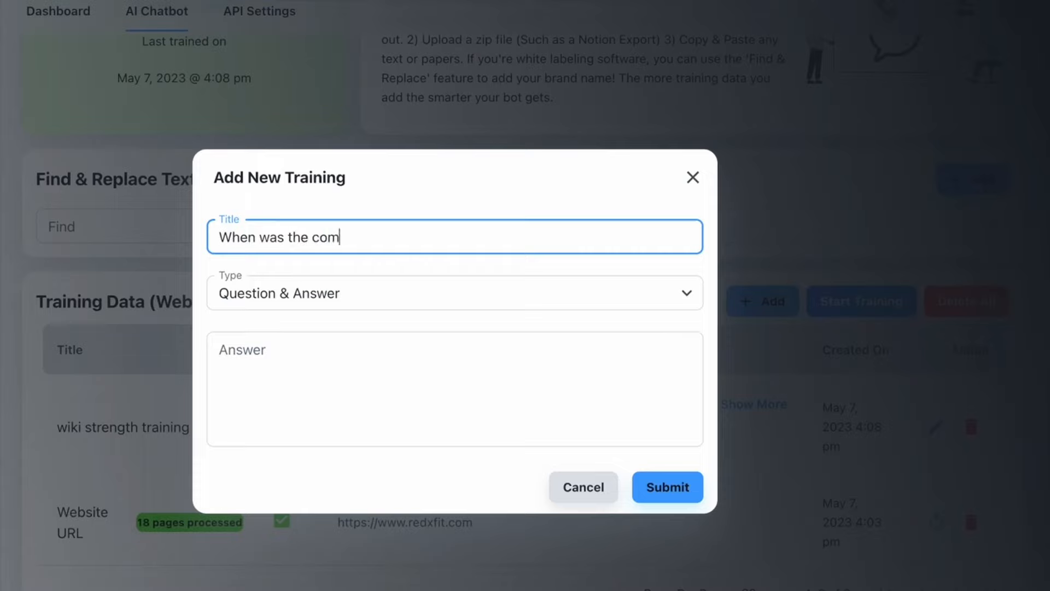
text(pany founded?)
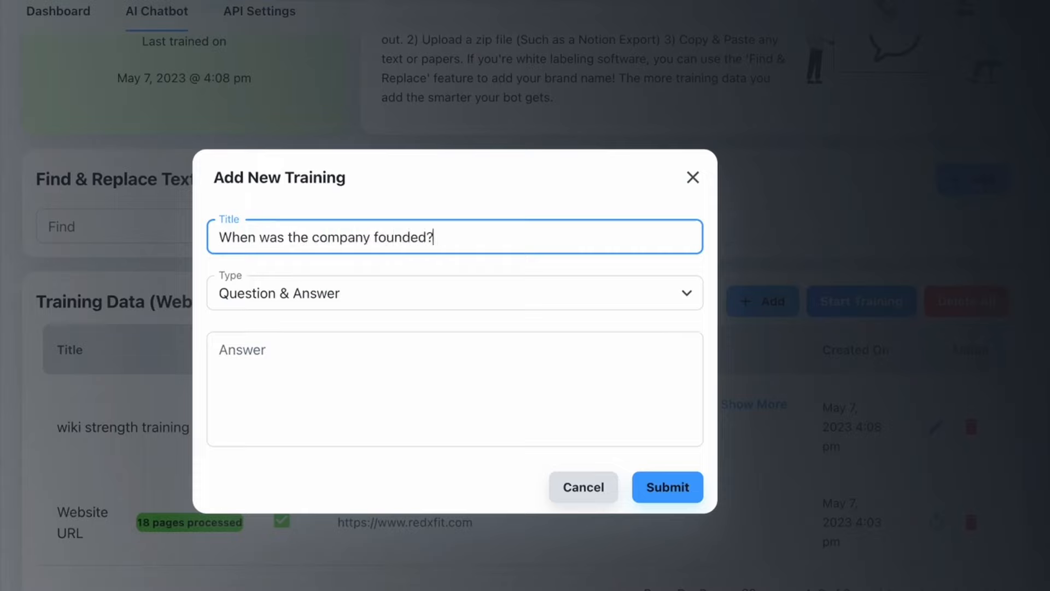
- Enter the answer "We started this business in 2001 and have over 50,000 happy members" and submit the training entry
key(Tab)
key(Tab)
text(We h)
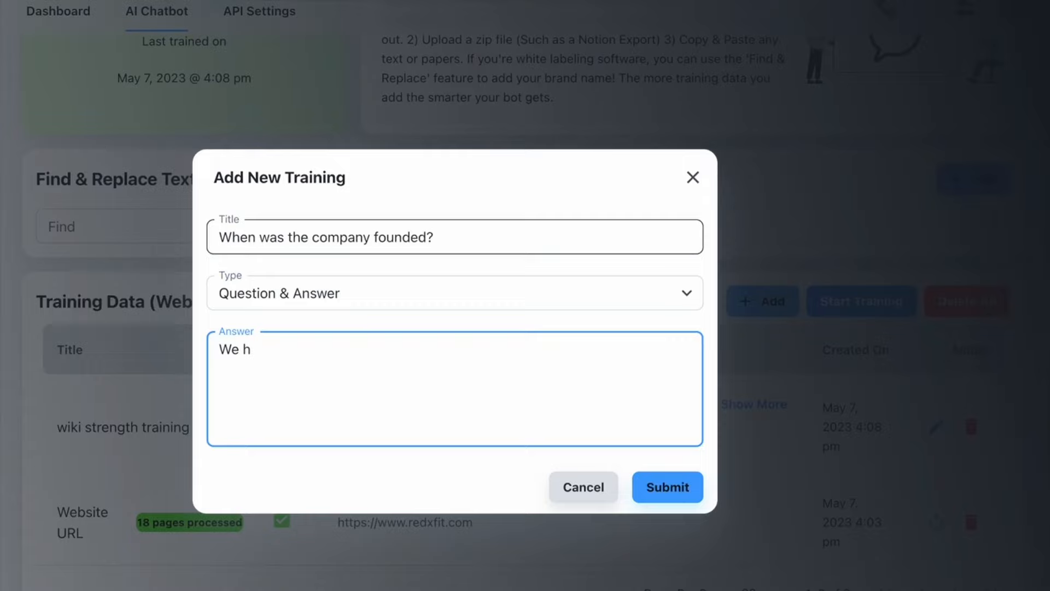
key(BackSpace)
text(started this business)
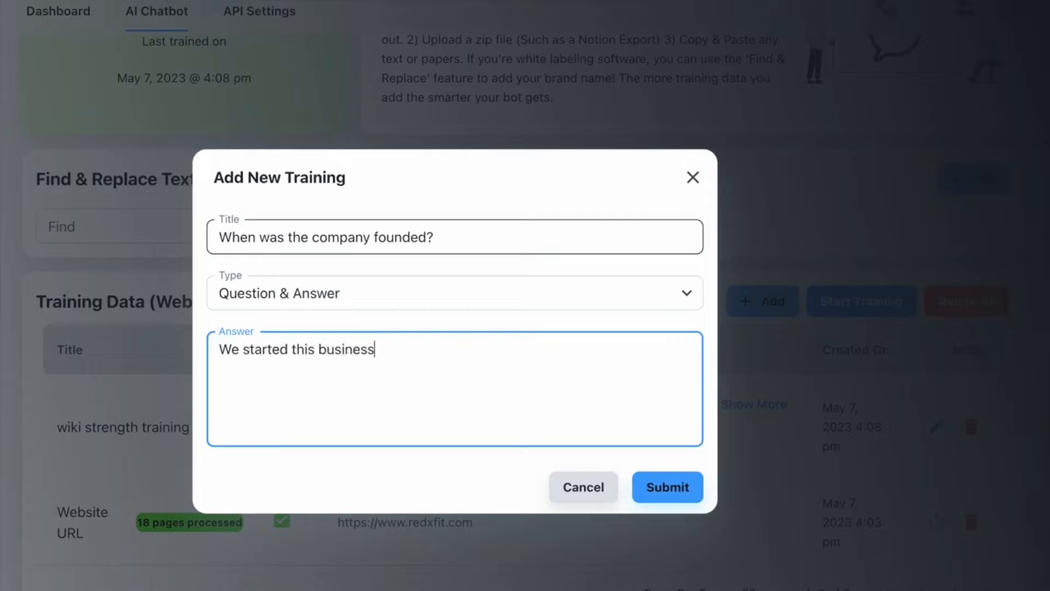
text( in 2001 and have over )
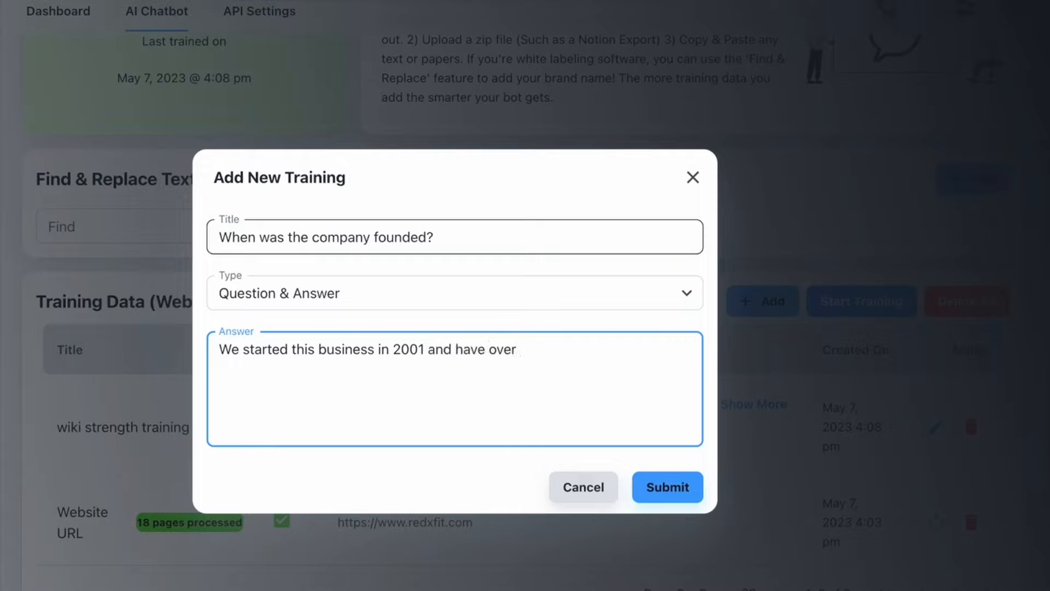
text(50,000 happy members)
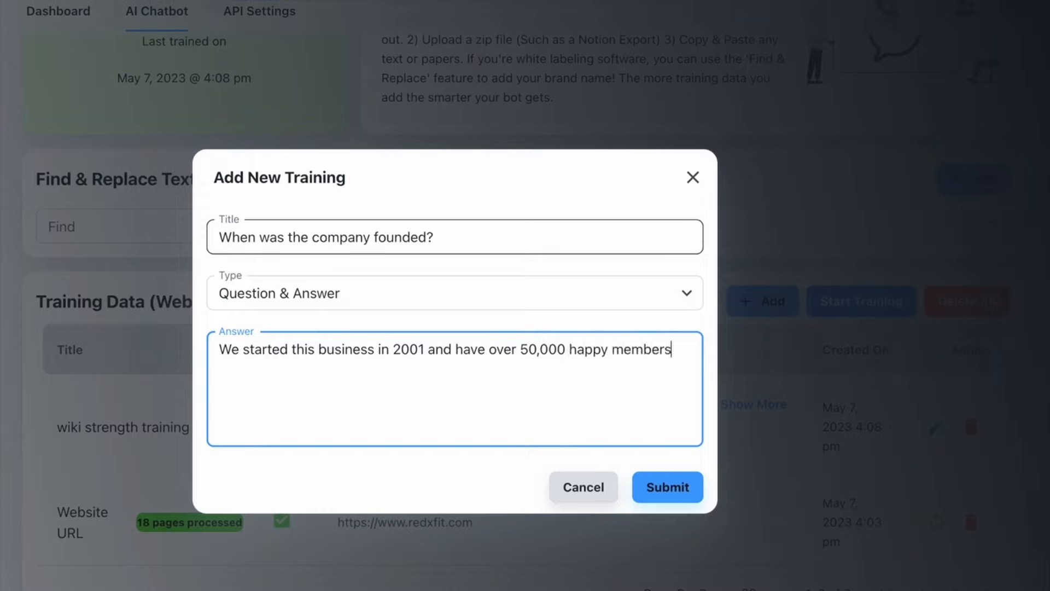
triple_click(441, 236)
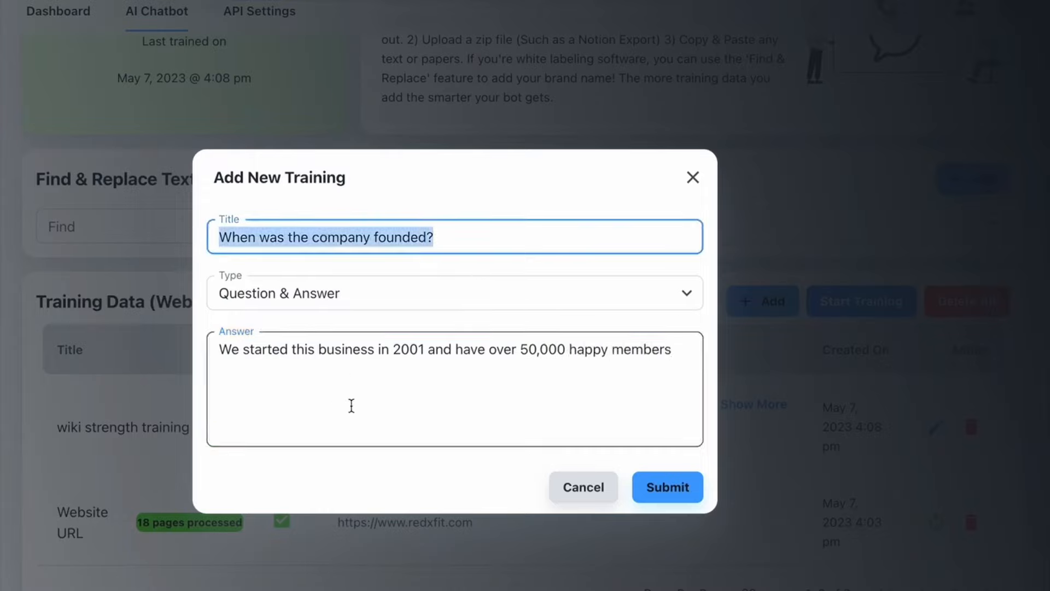
triple_click(351, 405)
click(511, 421)
click(653, 498)
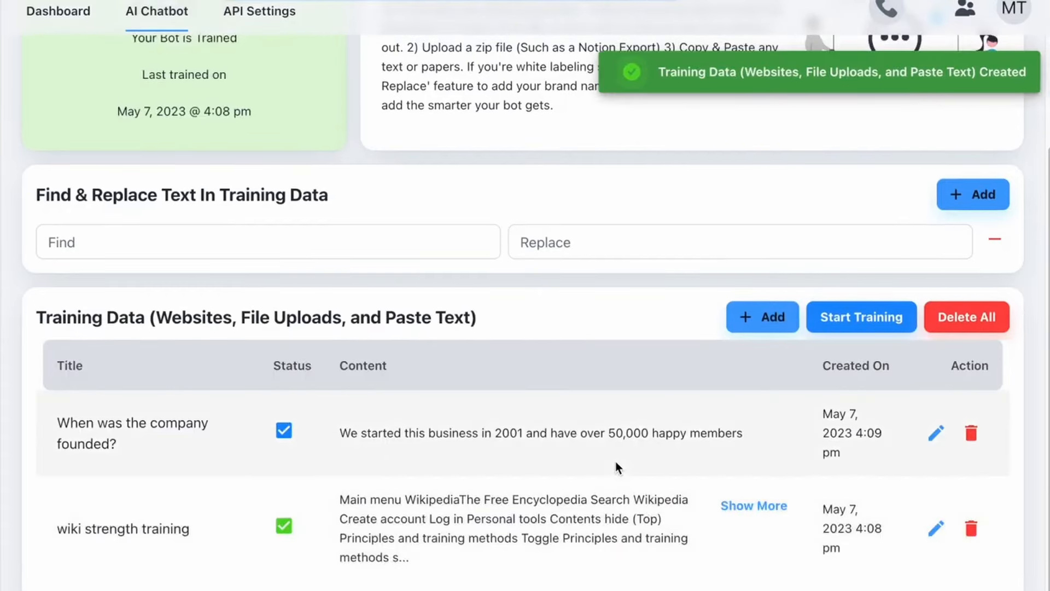
- Start training the bot on the new question-and-answer entry and check the training status
click(837, 314)
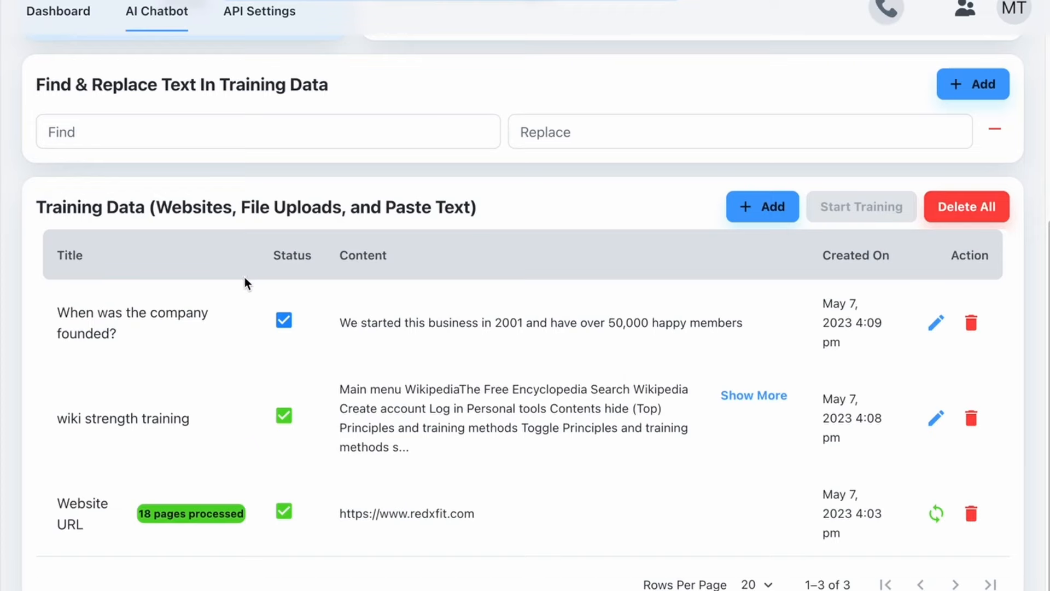
scroll(242, 281, up, 5)
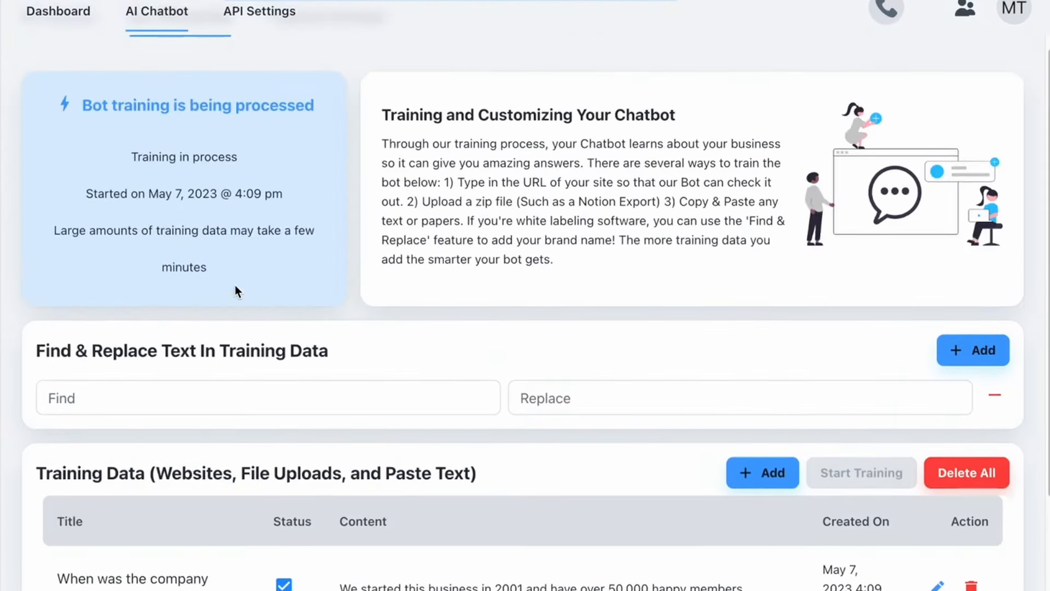
scroll(219, 251, up, 2)
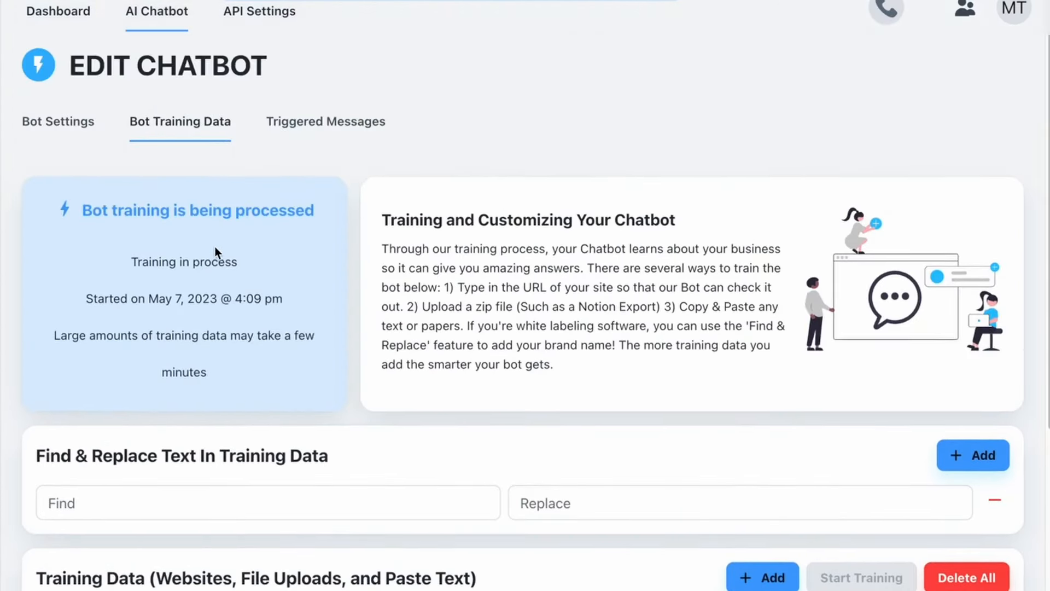
click(72, 119)
click(166, 127)
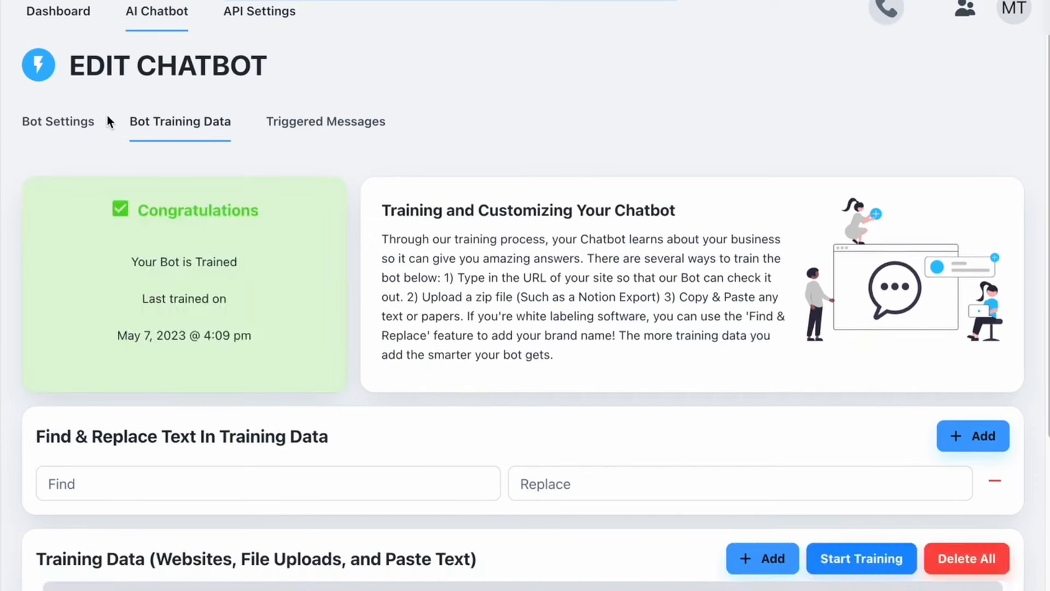
- Return to the bot settings and ask the bot "when was this company founded?" in the test chat
click(70, 131)
scroll(493, 368, down, 3)
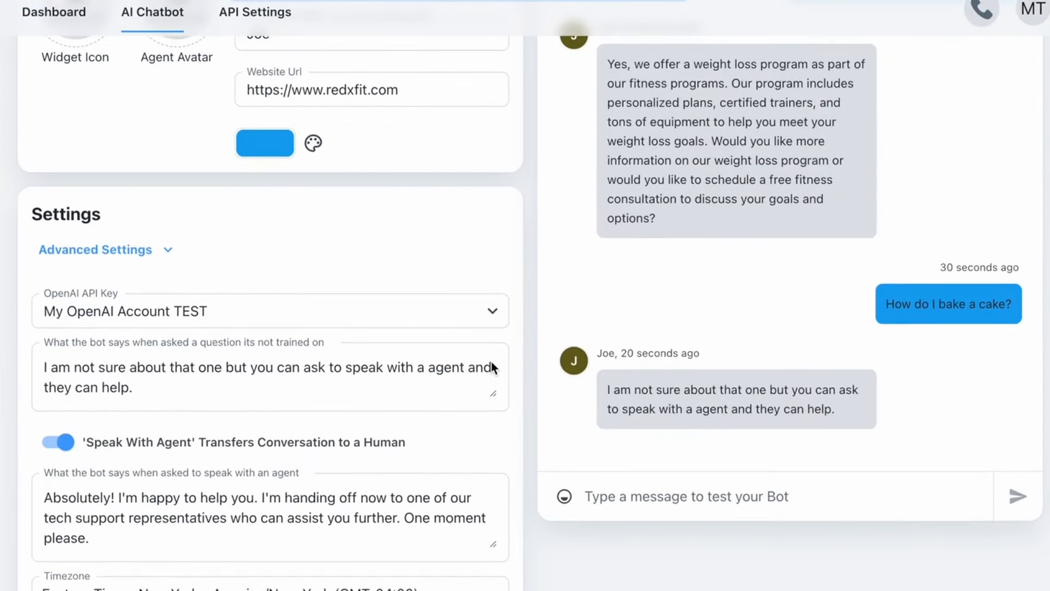
click(650, 497)
text(when was this )
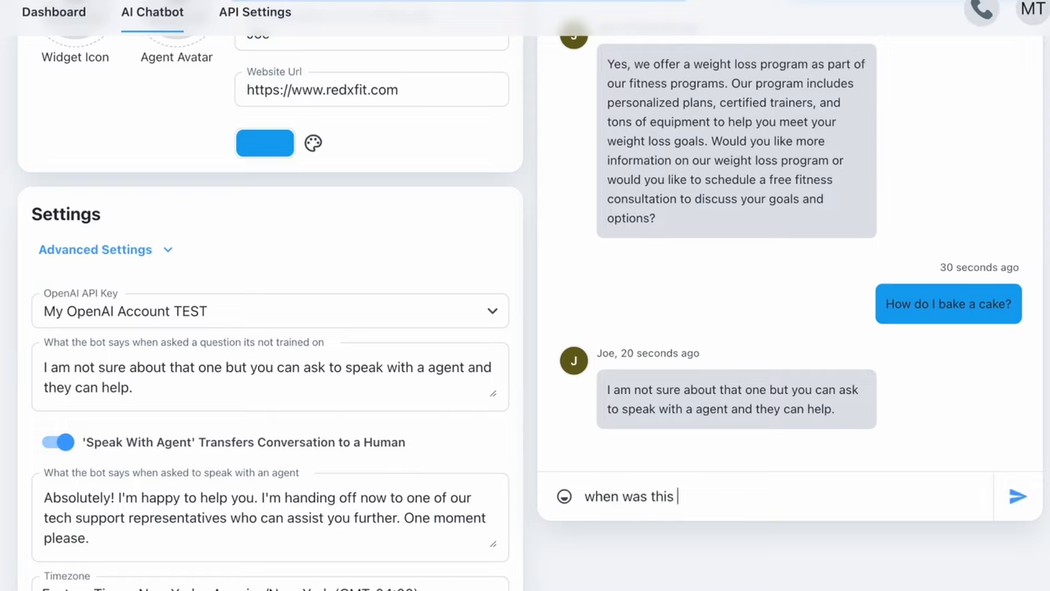
text(company founde)
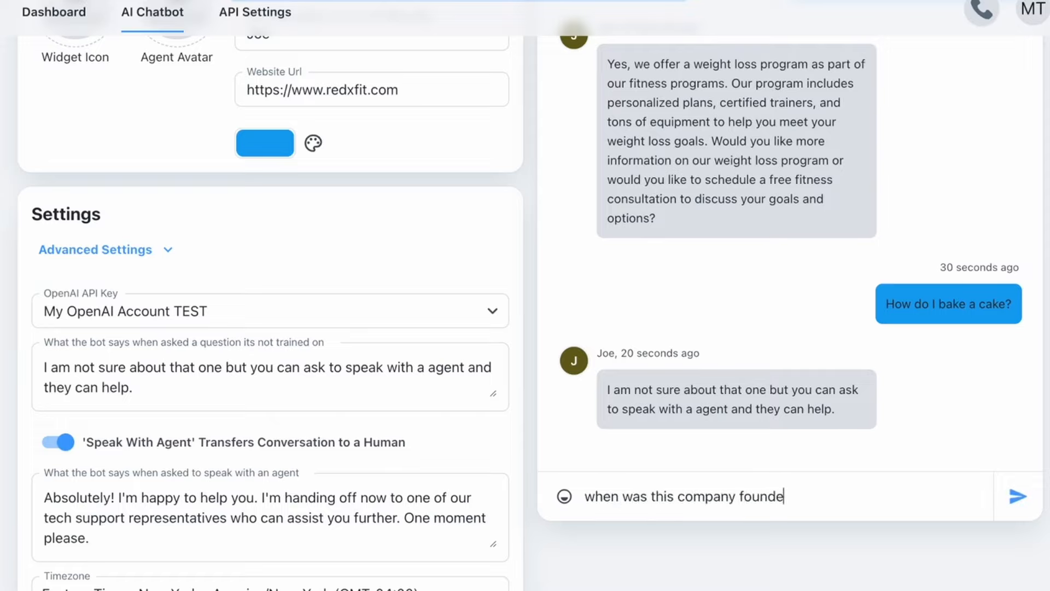
text(d?)
key(Return)
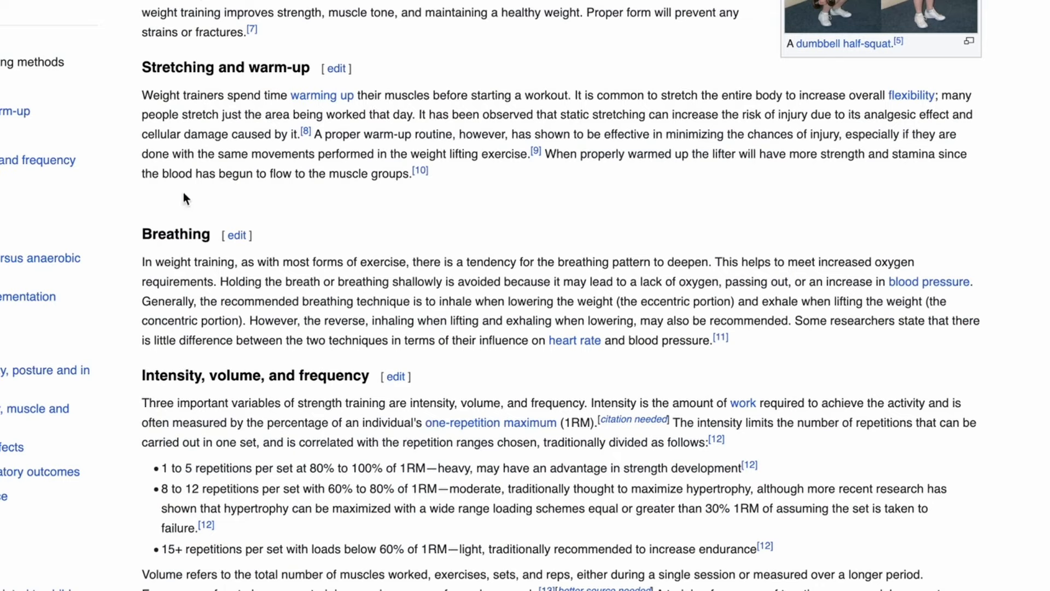
- Copy the Breathing section heading from the Wikipedia strength training page
drag(175, 264, 373, 297)
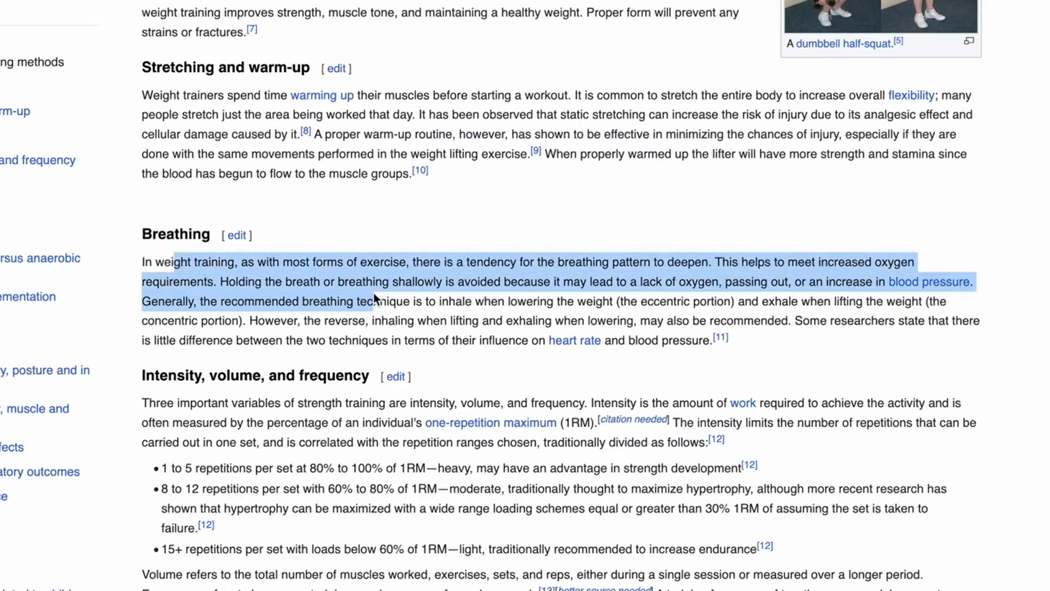
click(252, 279)
double_click(178, 237)
key(ctrl+c)
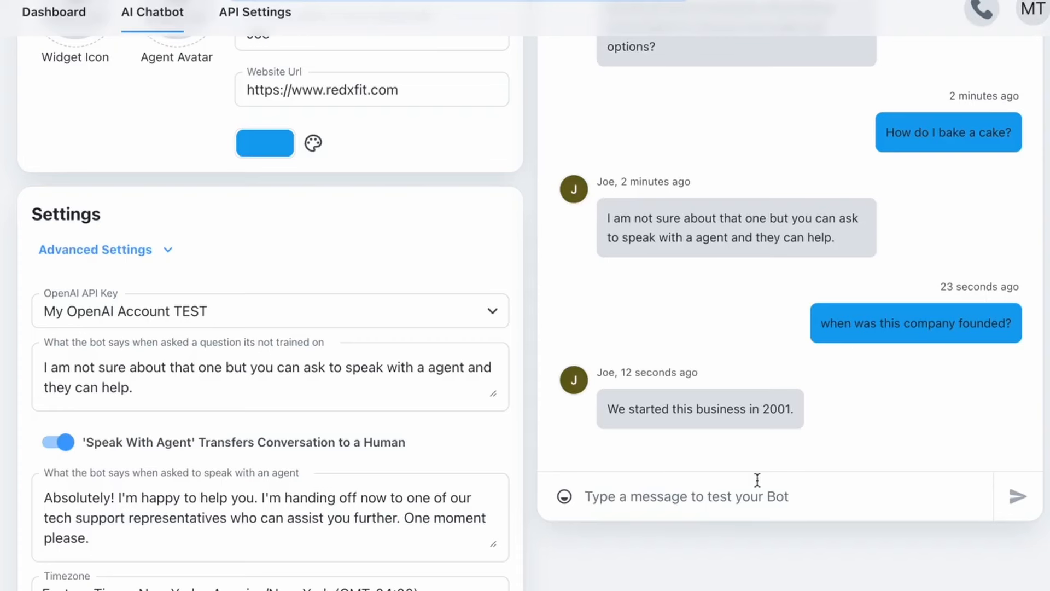
- Send the bot the test message "tell me about how I should breathe in strengh training"
click(757, 480)
text(tell be)
key(BackSpace)
key(BackSpace)
text(me about)
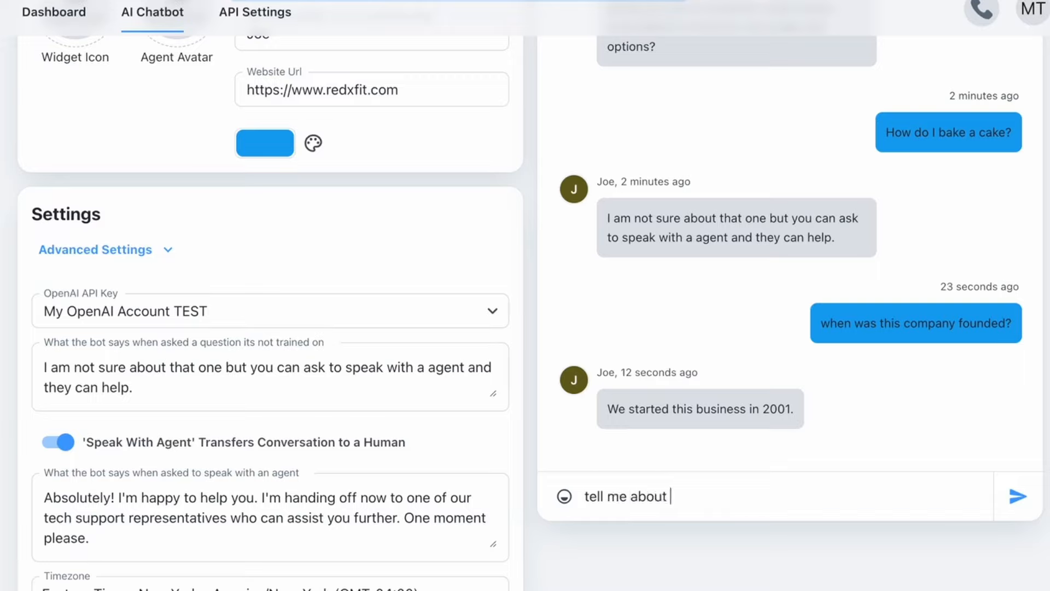
key(ctrl+v)
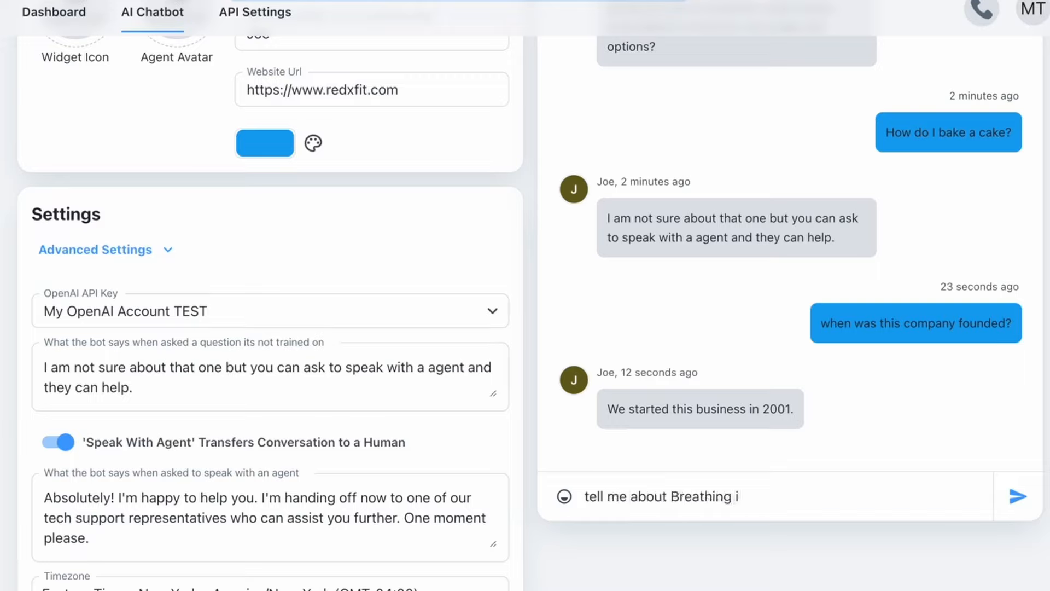
key(BackSpace)
key(BackSpace)
key(BackSpace)
key(BackSpace)
key(BackSpace)
key(BackSpace)
key(BackSpace)
key(BackSpace)
key(BackSpace)
key(BackSpace)
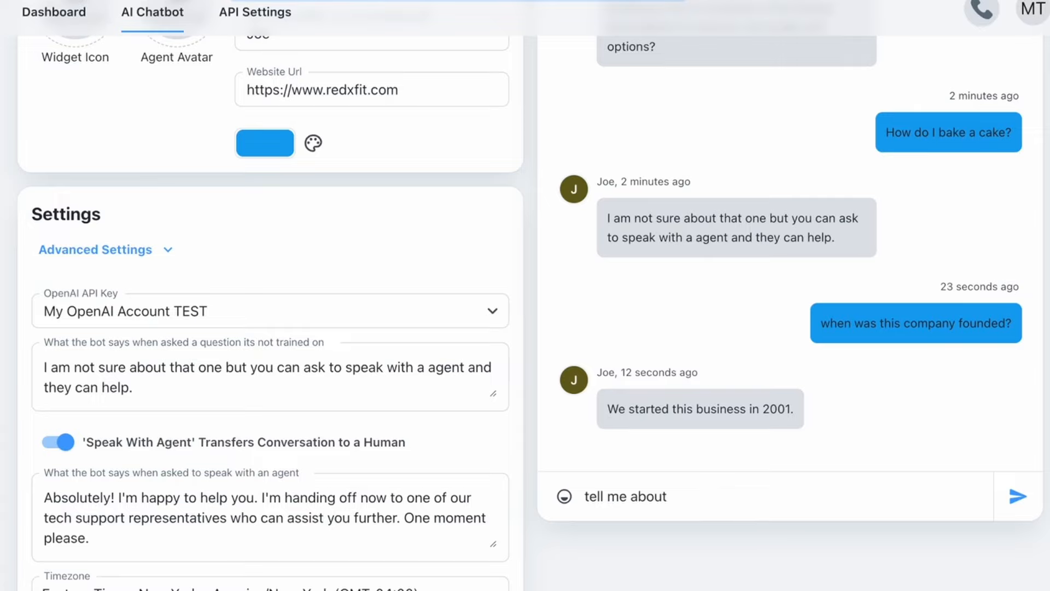
text(how I should breathe )
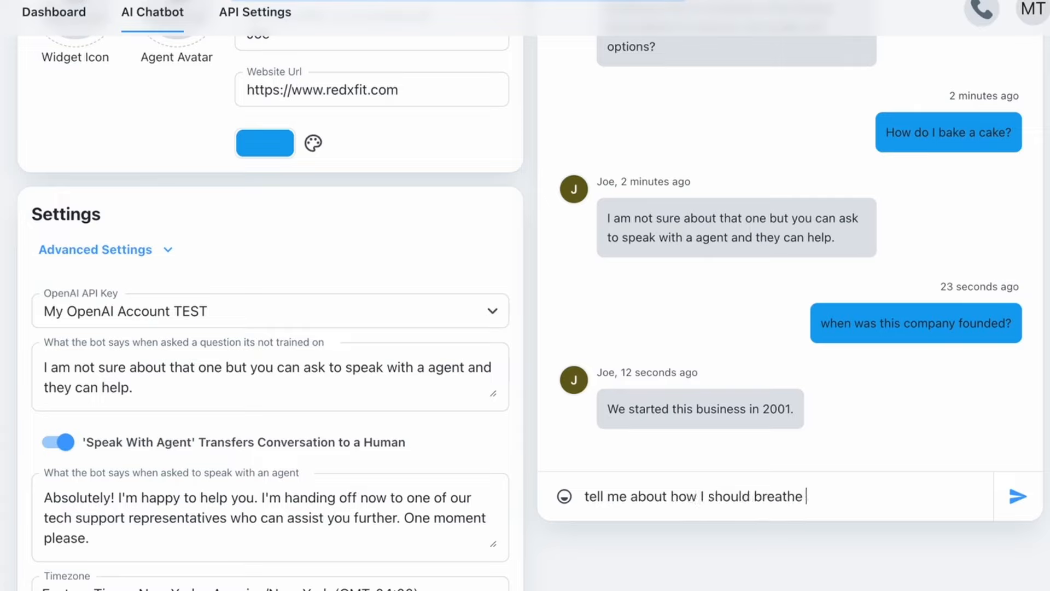
text(in strengh training)
key(Return)
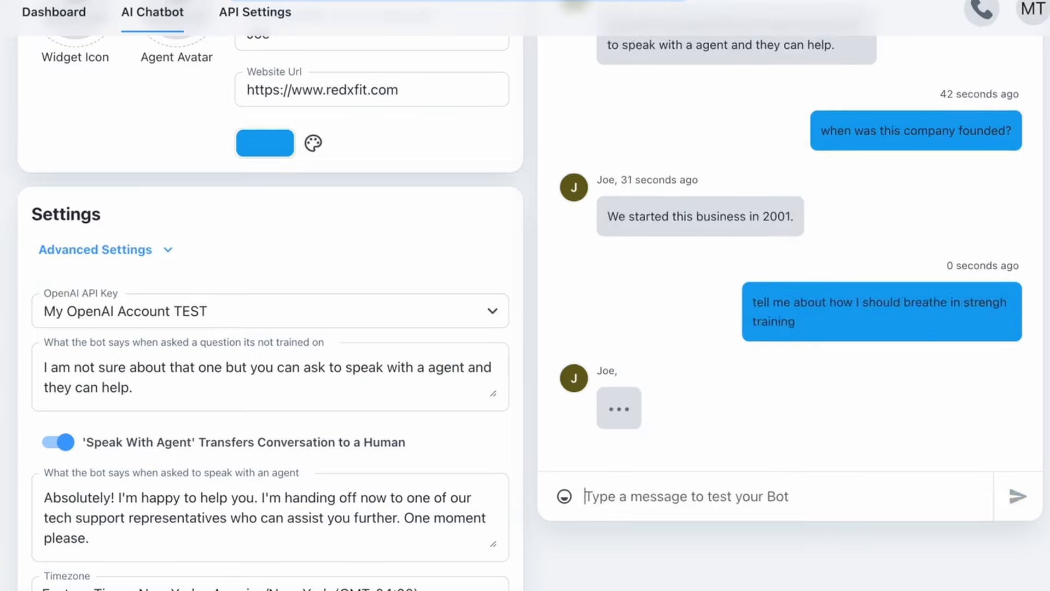
- Review the bot's test reply on the recommended breathing technique
double_click(990, 302)
click(930, 303)
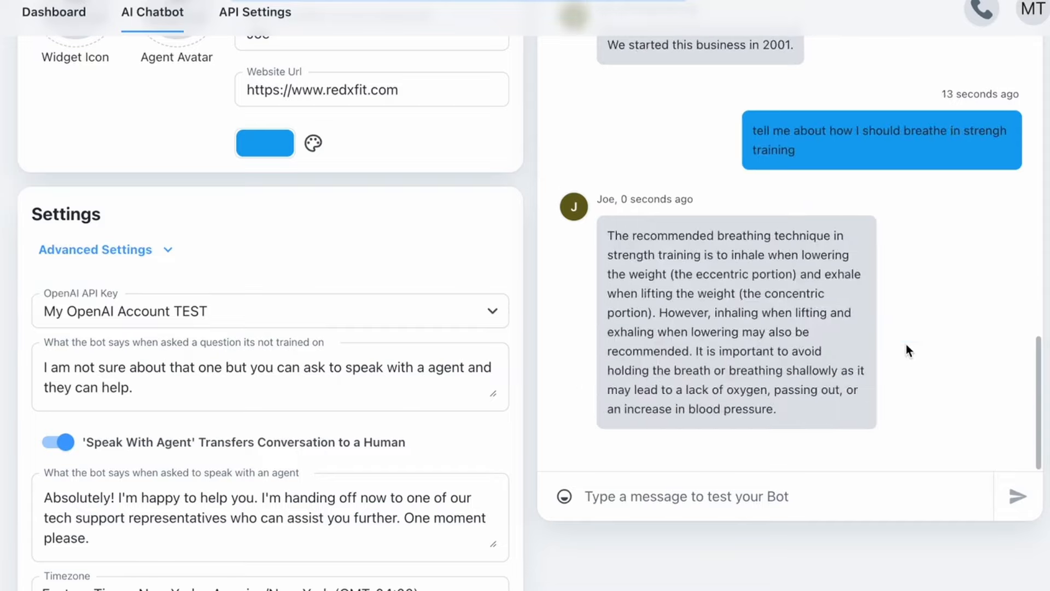
drag(677, 239, 672, 355)
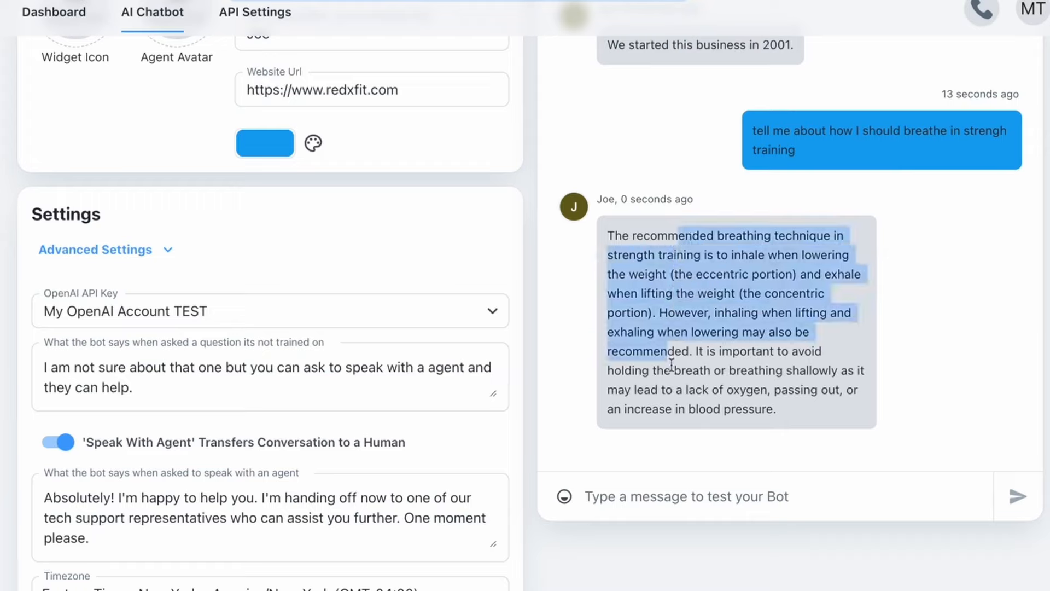
click(672, 366)
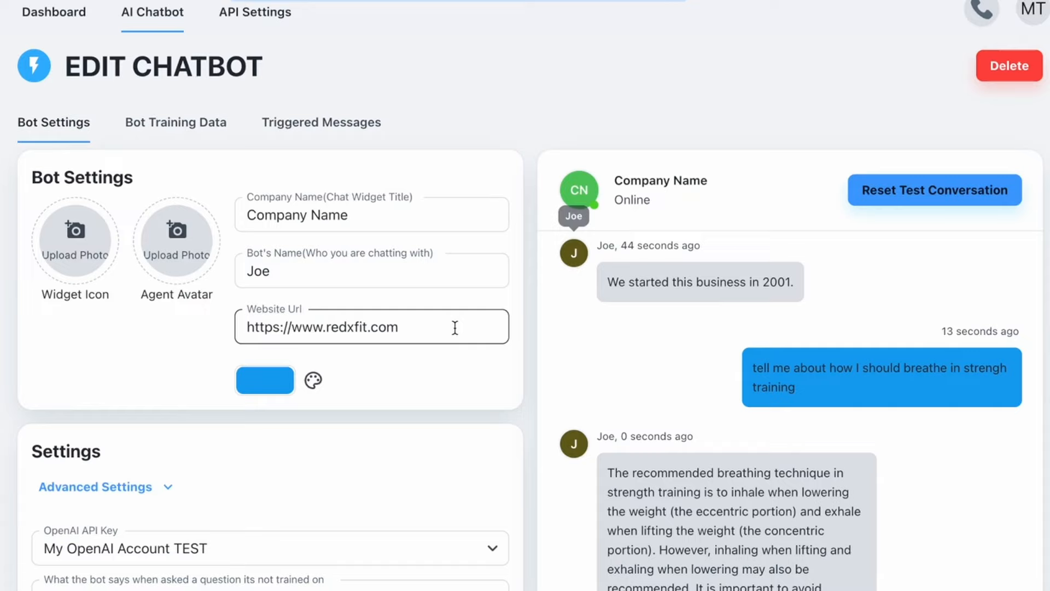
- Go to the Bot Skills section of the bot settings
scroll(428, 375, down, 5)
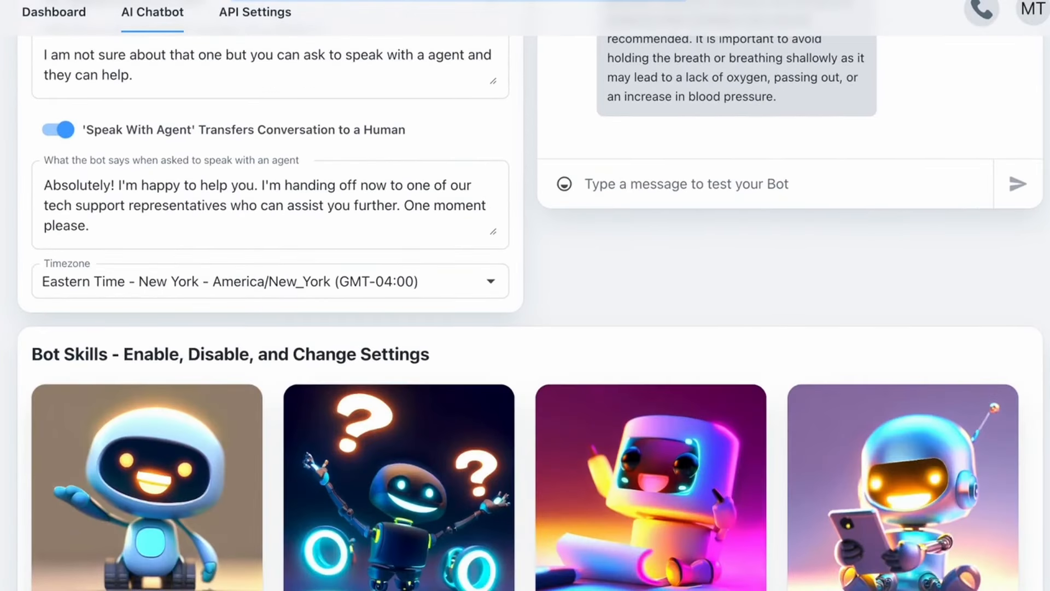
scroll(585, 419, down, 3)
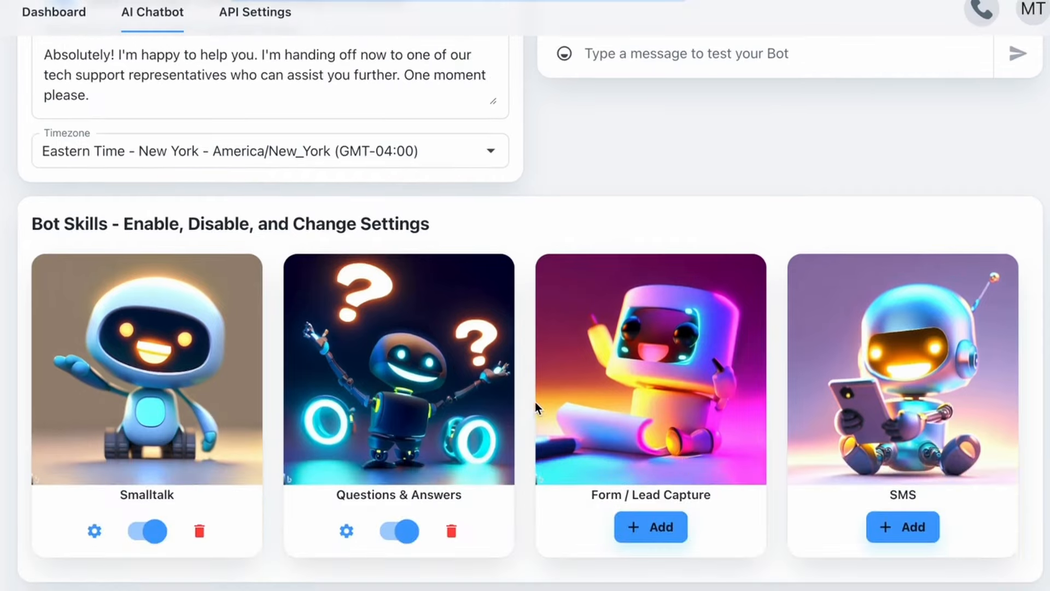